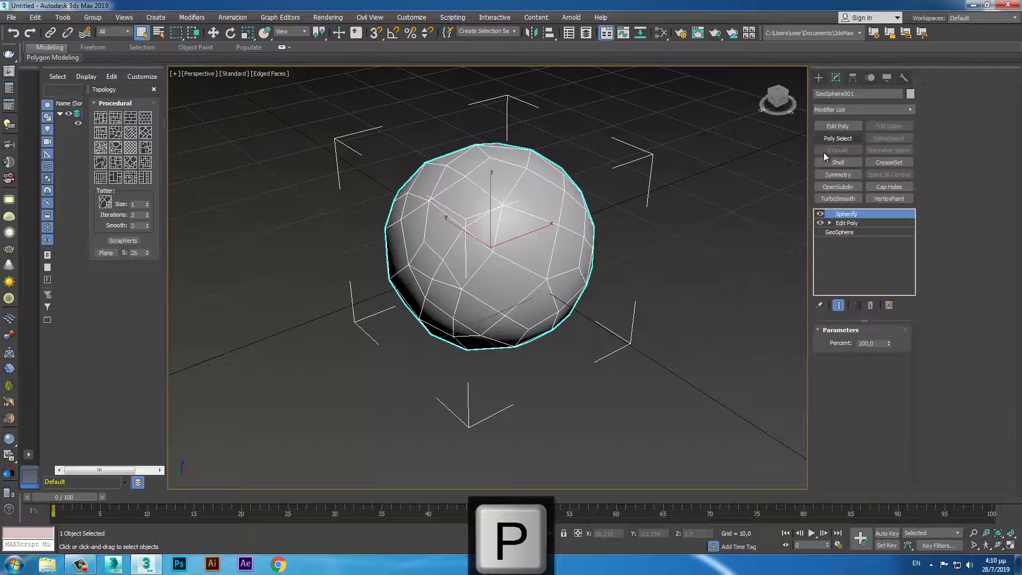
# Step: Add an Edit Poly modifier to the sphere and inset all its polygons by 0,6 using the By Polygon mode
pyautogui.click(833, 128)
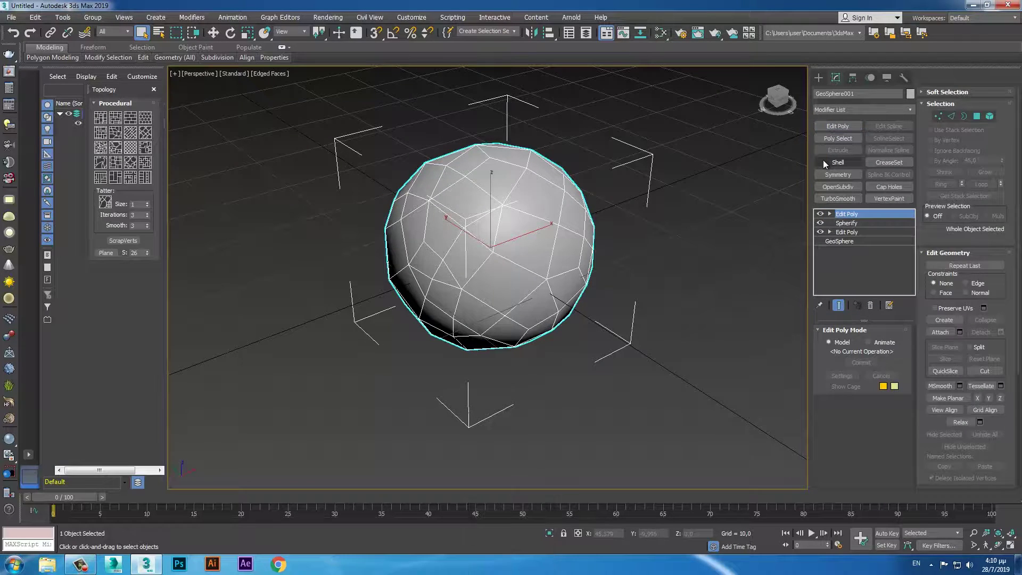
pyautogui.press('4')
pyautogui.hotkey('ctrl', 'a')
pyautogui.rightClick(533, 243)
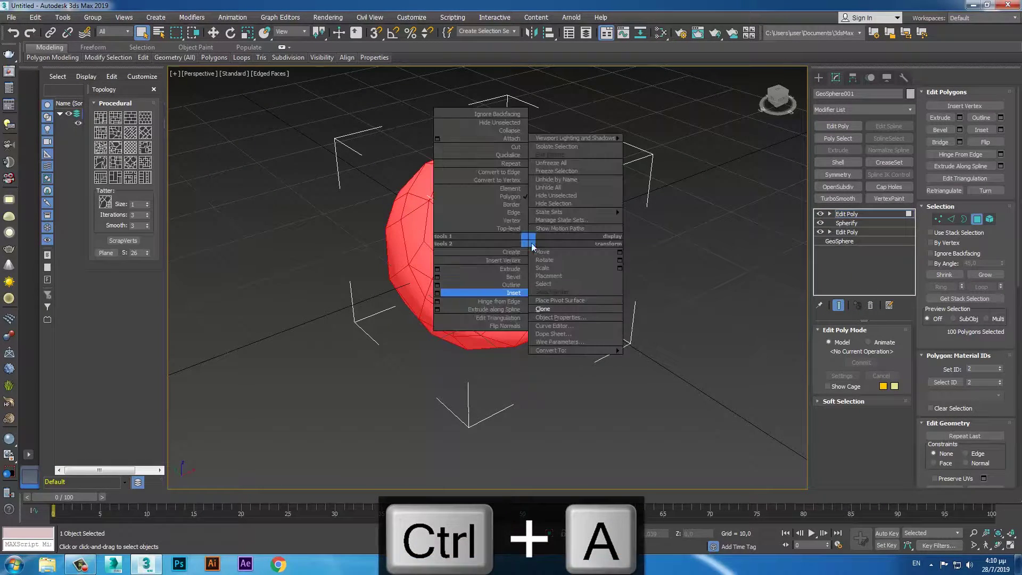
pyautogui.click(445, 290)
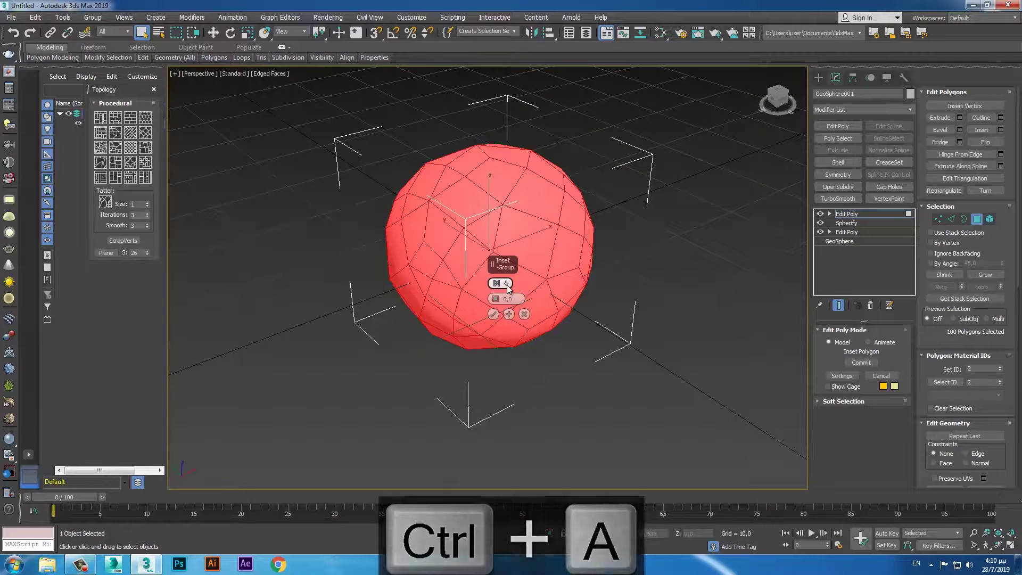
pyautogui.click(495, 283)
pyautogui.click(519, 302)
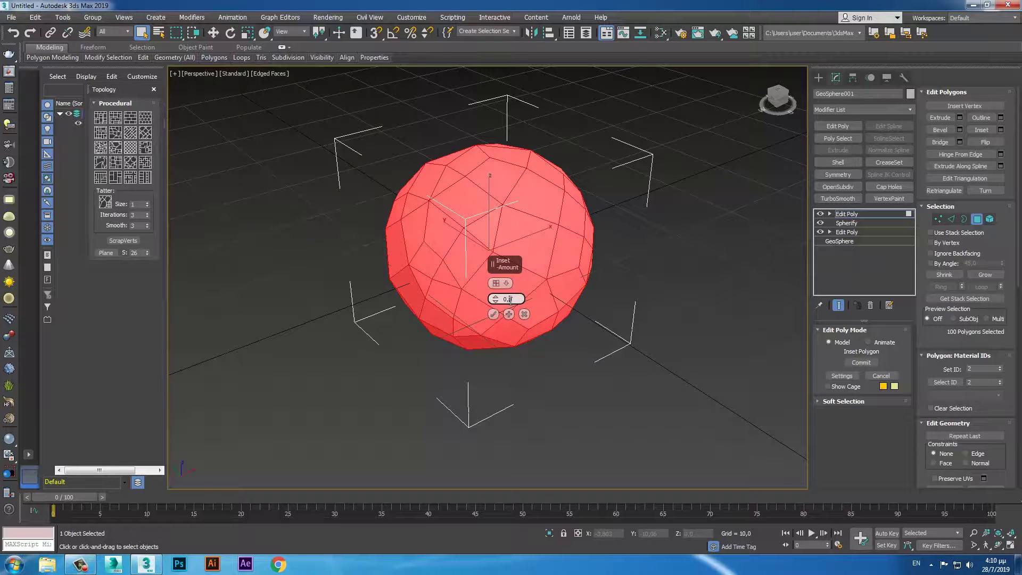
pyautogui.write('0,6')
pyautogui.press('Return')
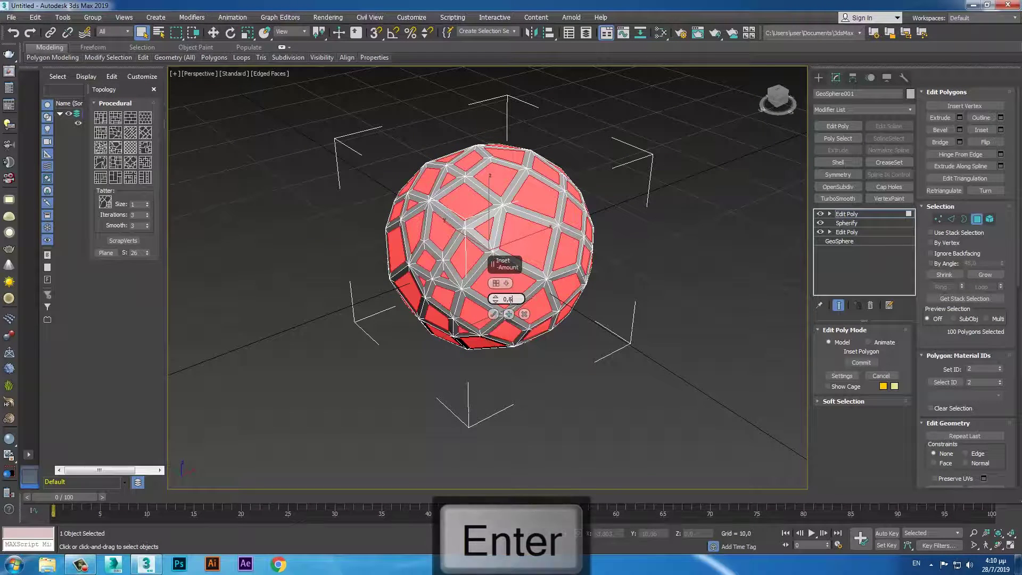
pyautogui.click(494, 315)
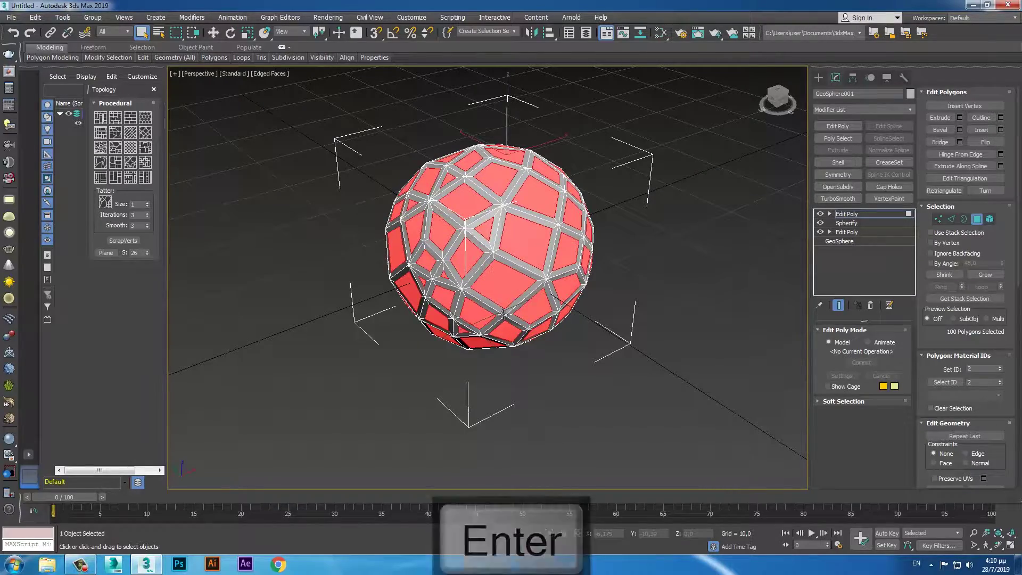
# Step: Delete the selected inset polygons to leave an open lattice, and return to the whole-object level
pyautogui.press('Delete')
pyautogui.keyDown('alt'); pyautogui.moveTo(543, 278); pyautogui.dragTo(658, 253, button='middle'); pyautogui.keyUp('alt')
pyautogui.click(847, 214)
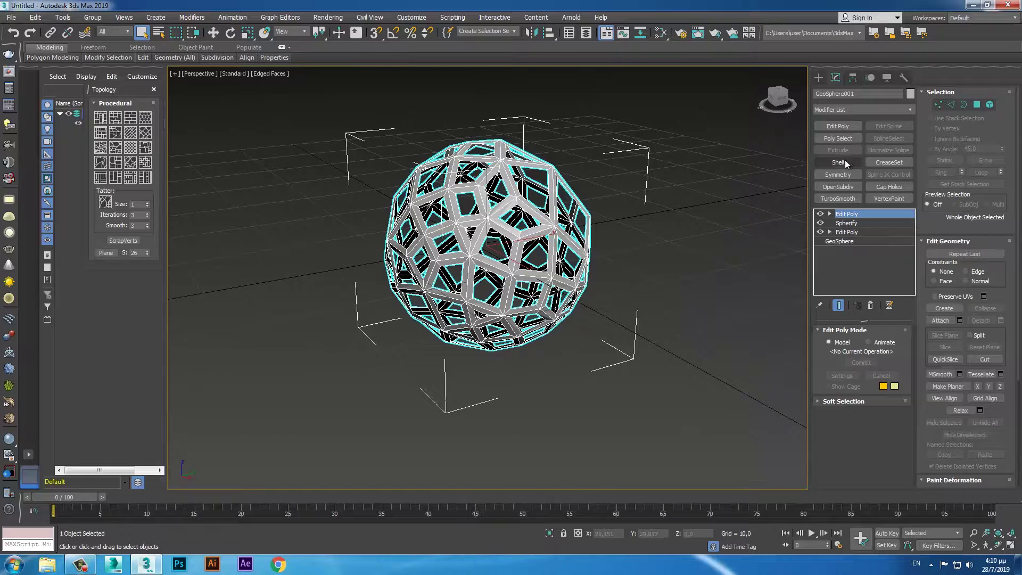
# Step: Add a Shell modifier to the lattice with Outer Amount 0,0, Inner Amount 2,0 and 4 segments
pyautogui.click(844, 161)
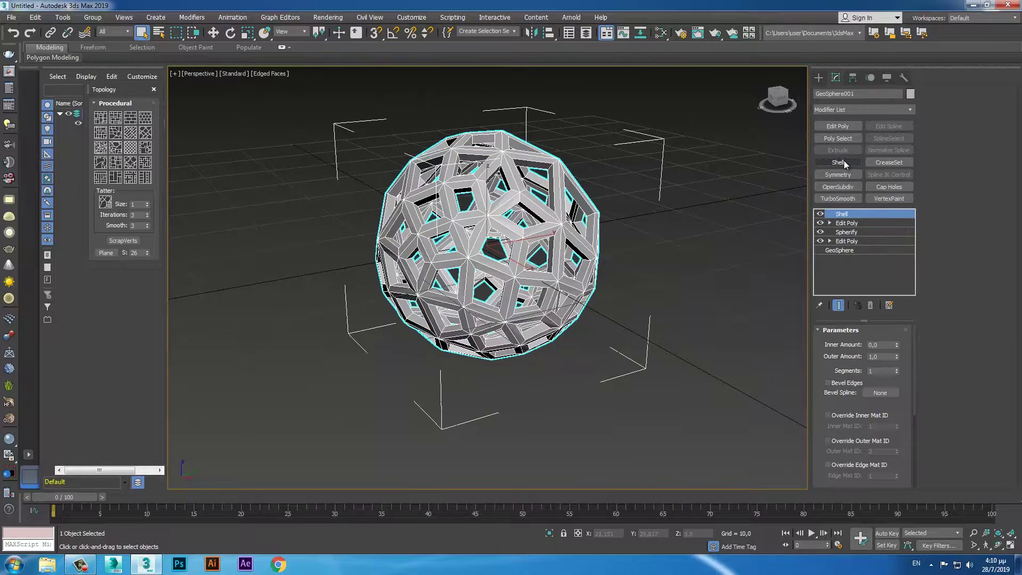
pyautogui.rightClick(896, 357)
pyautogui.moveTo(897, 345); pyautogui.dragTo(894, 291)
pyautogui.keyDown('alt'); pyautogui.moveTo(602, 319); pyautogui.dragTo(713, 337, button='middle'); pyautogui.keyUp('alt')
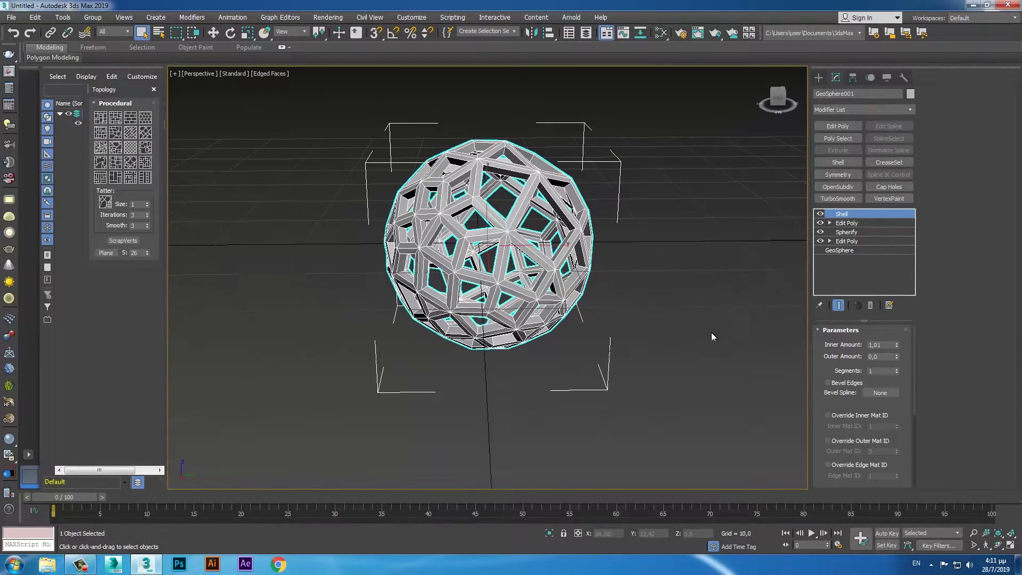
pyautogui.doubleClick(892, 347)
pyautogui.write('2')
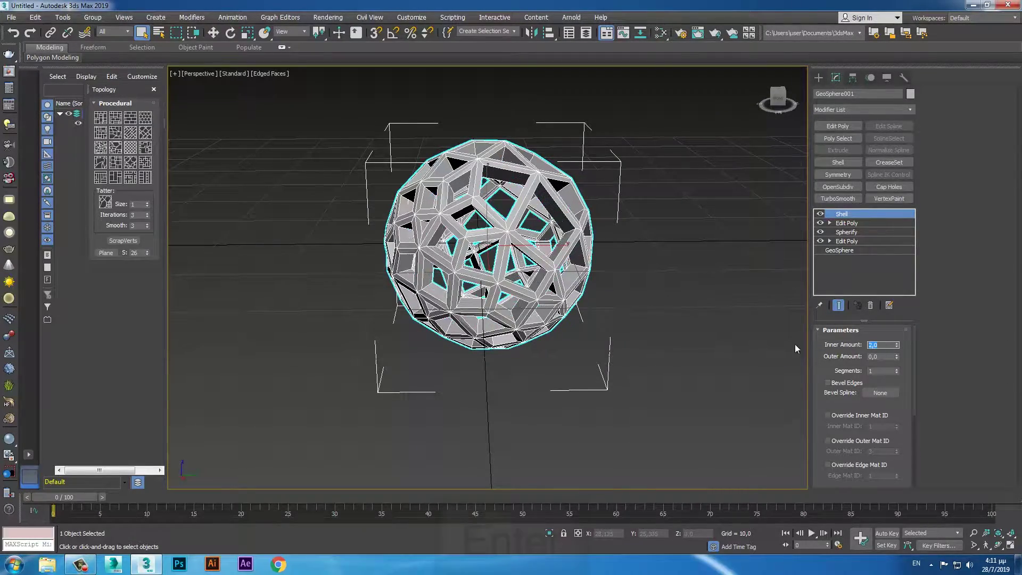
pyautogui.press('Return')
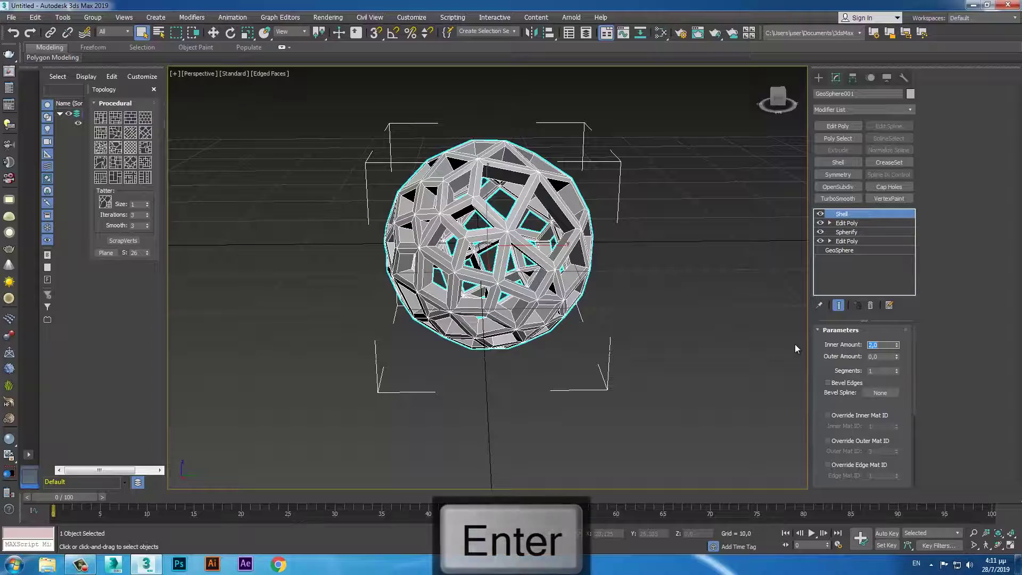
pyautogui.click(898, 369)
pyautogui.click(898, 369)
pyautogui.click(897, 369)
# Step: Smooth the lattice sphere with a TurboSmooth modifier at 3 iterations and turn off the edged-faces display
pyautogui.keyDown('alt'); pyautogui.moveTo(669, 341); pyautogui.dragTo(694, 336, button='middle'); pyautogui.keyUp('alt')
pyautogui.click(847, 199)
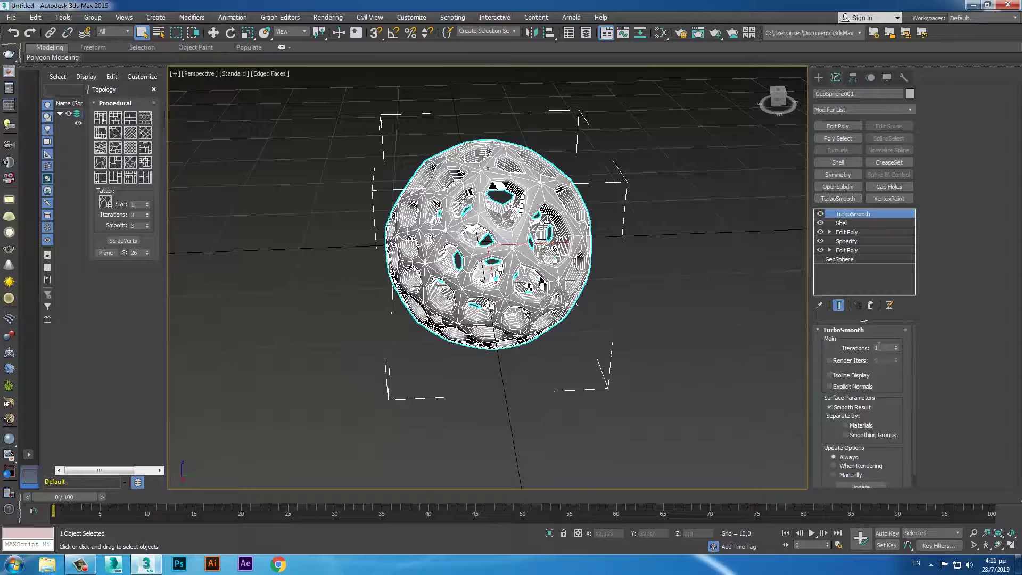
pyautogui.click(897, 346)
pyautogui.press('F4')
pyautogui.moveTo(658, 323)
pyautogui.keyDown('alt'); pyautogui.mouseDown(button='middle')
pyautogui.moveTo(555, 375)
pyautogui.moveTo(441, 305)
pyautogui.moveTo(599, 301)
pyautogui.moveTo(560, 221)
pyautogui.mouseUp(button='middle'); pyautogui.keyUp('alt')
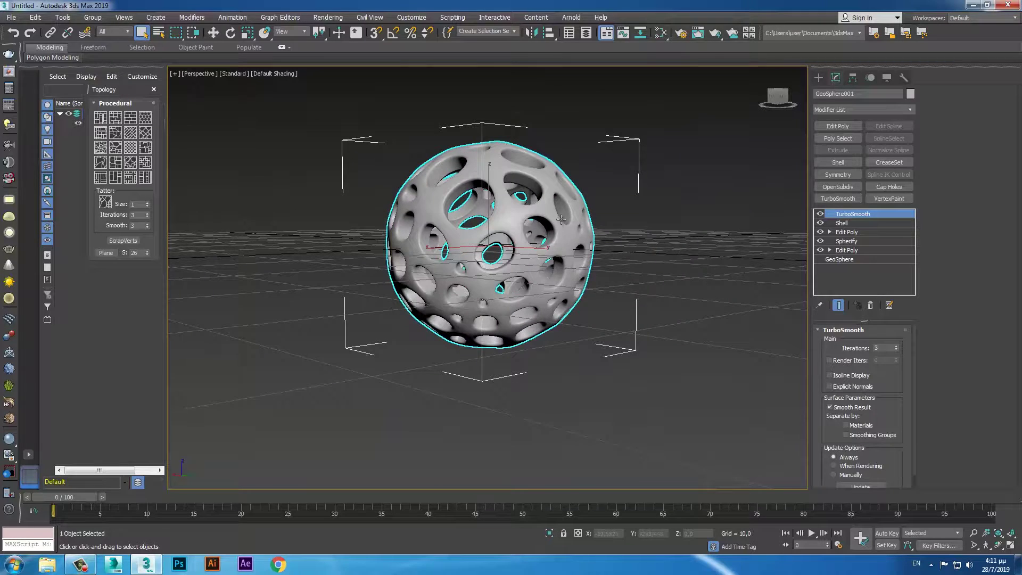
# Step: Clone the smoothed sphere in place as an independent copy
pyautogui.rightClick(561, 221)
pyautogui.click(589, 285)
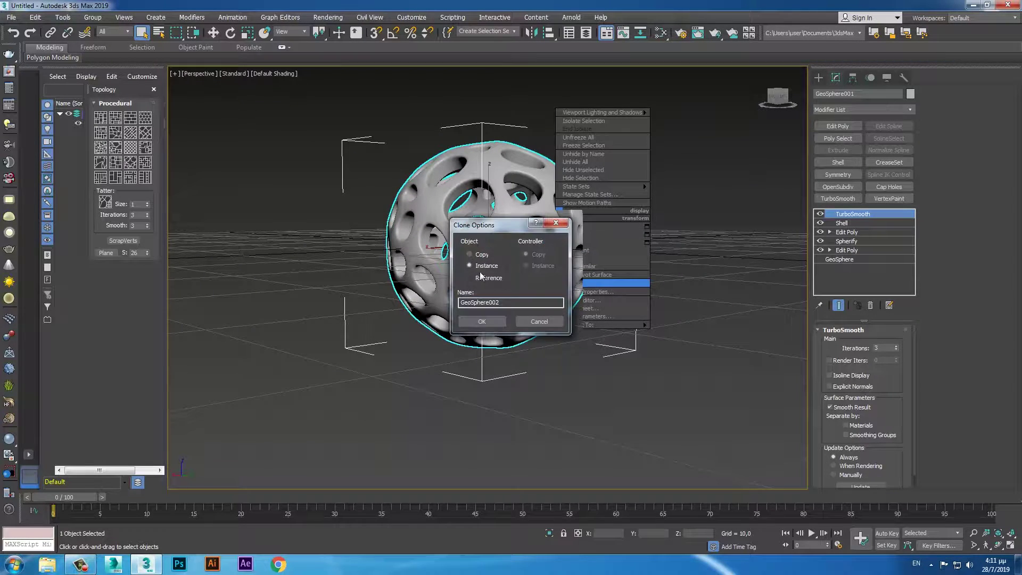
pyautogui.click(472, 255)
pyautogui.click(482, 322)
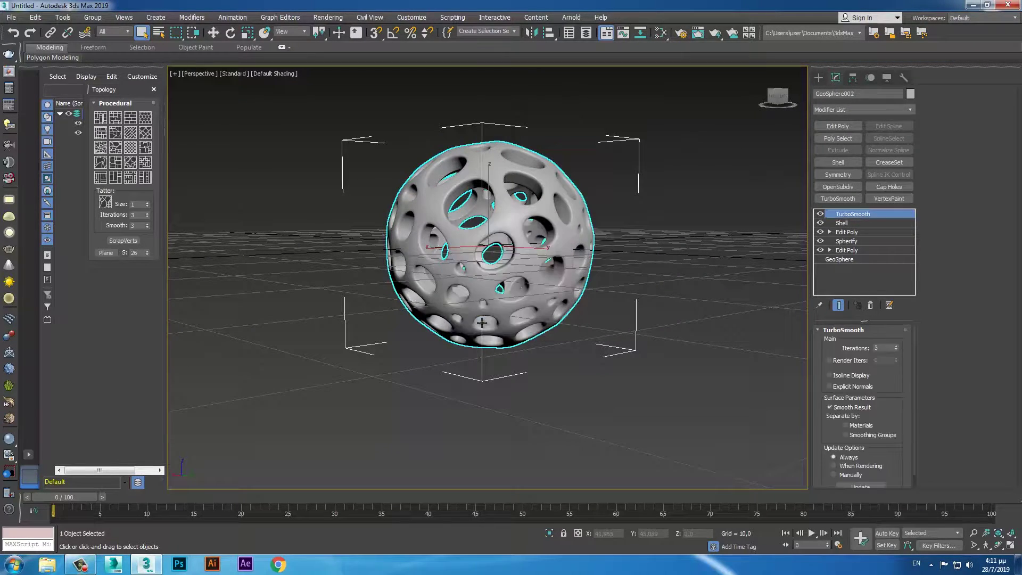
# Step: Remove the TurboSmooth, Shell and upper Edit Poly modifiers from the copy, leaving Spherify on top
pyautogui.click(870, 306)
pyautogui.click(870, 306)
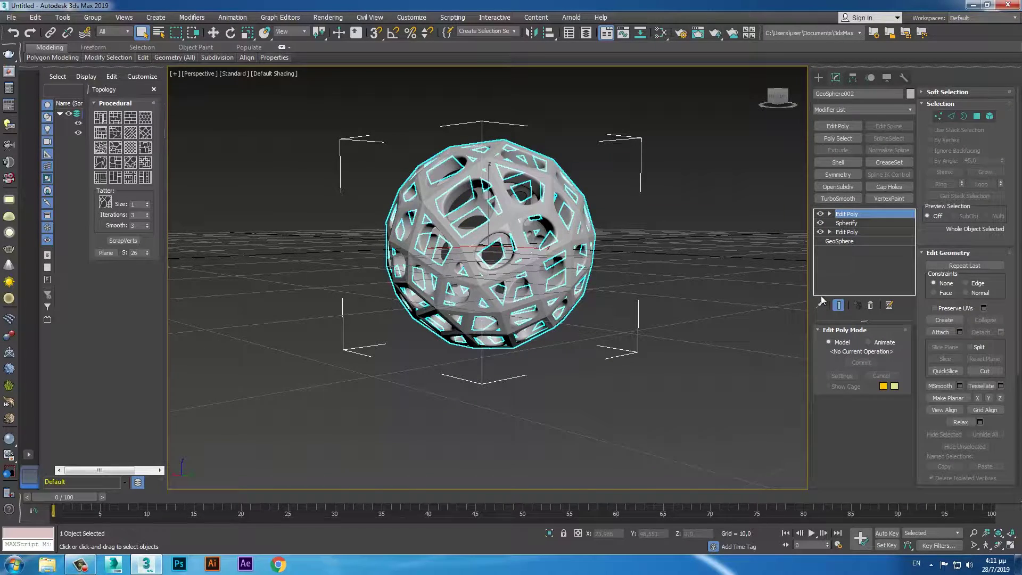
pyautogui.moveTo(750, 294)
pyautogui.keyDown('alt'); pyautogui.mouseDown(button='middle')
pyautogui.moveTo(708, 290)
pyautogui.moveTo(730, 299)
pyautogui.mouseUp(button='middle'); pyautogui.keyUp('alt')
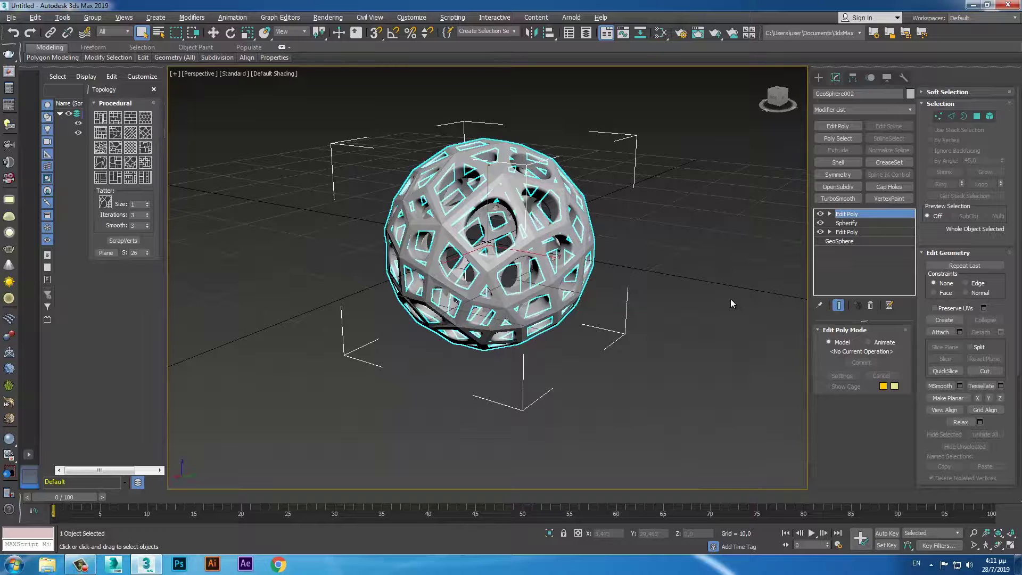
pyautogui.click(871, 307)
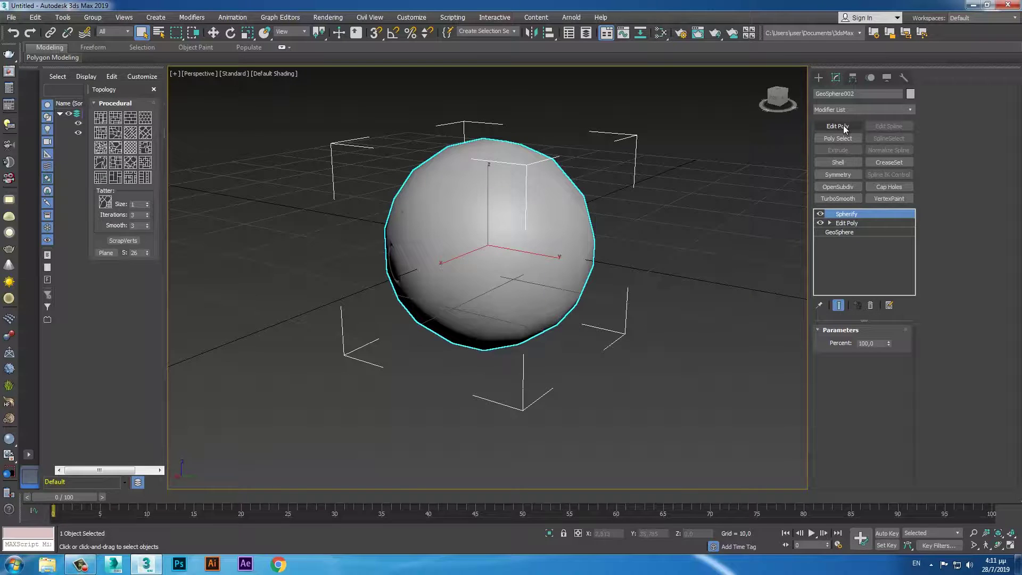
# Step: Add a new Edit Poly modifier to the copy and inset all its polygons individually by 0,7
pyautogui.click(841, 126)
pyautogui.press('4')
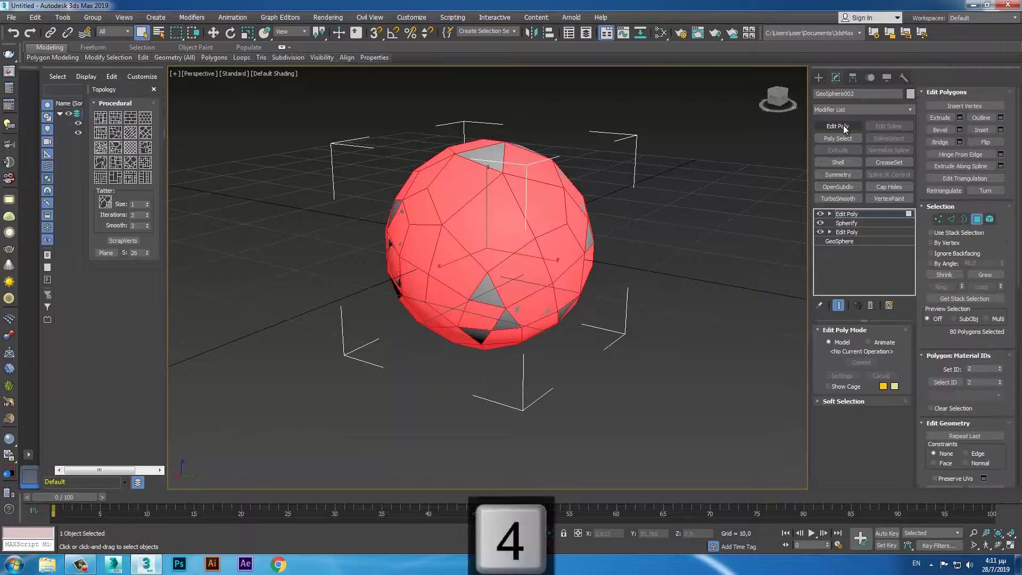
pyautogui.hotkey('ctrl', 'a')
pyautogui.rightClick(494, 241)
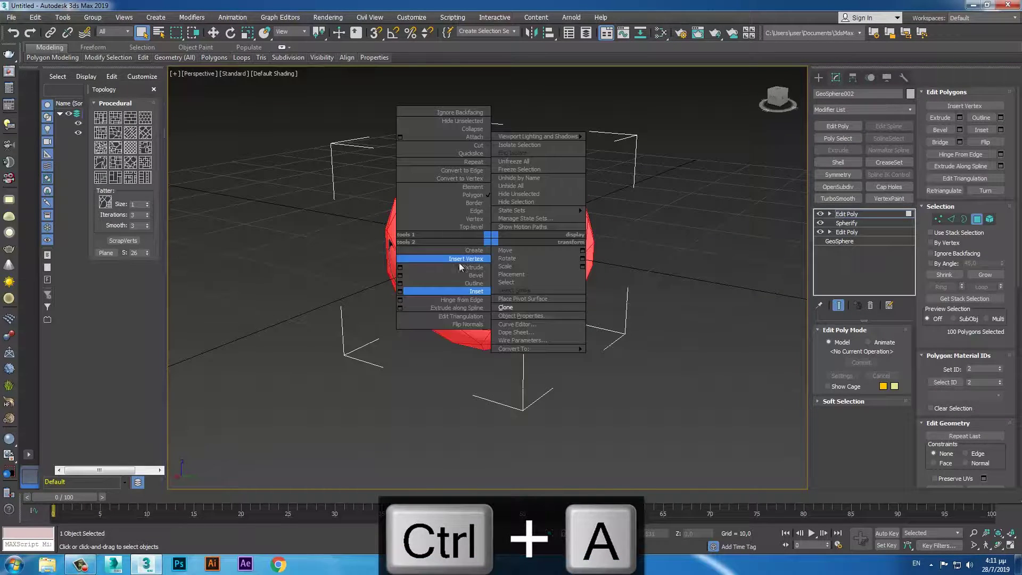
pyautogui.click(400, 291)
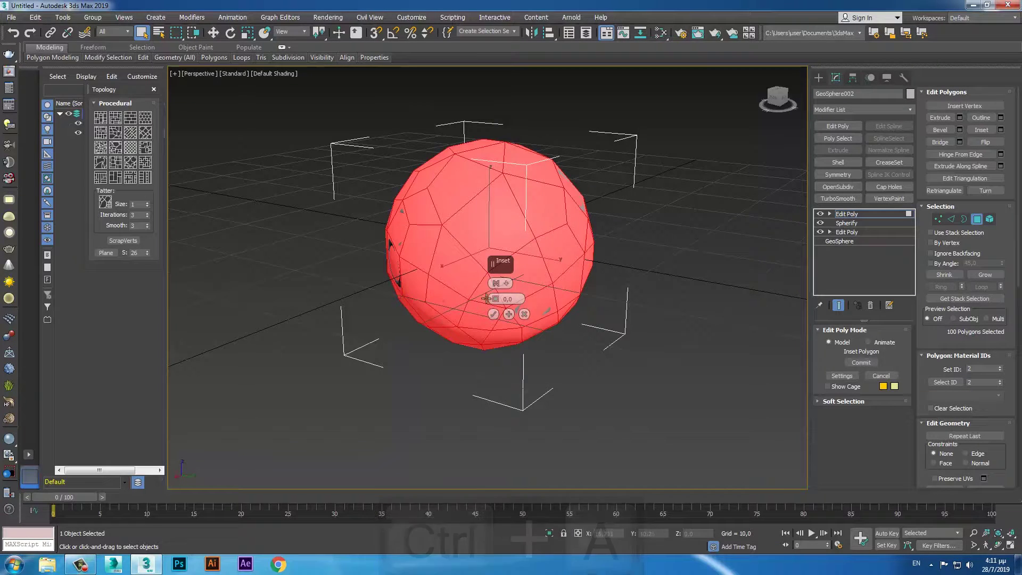
pyautogui.moveTo(497, 284)
pyautogui.click(527, 306)
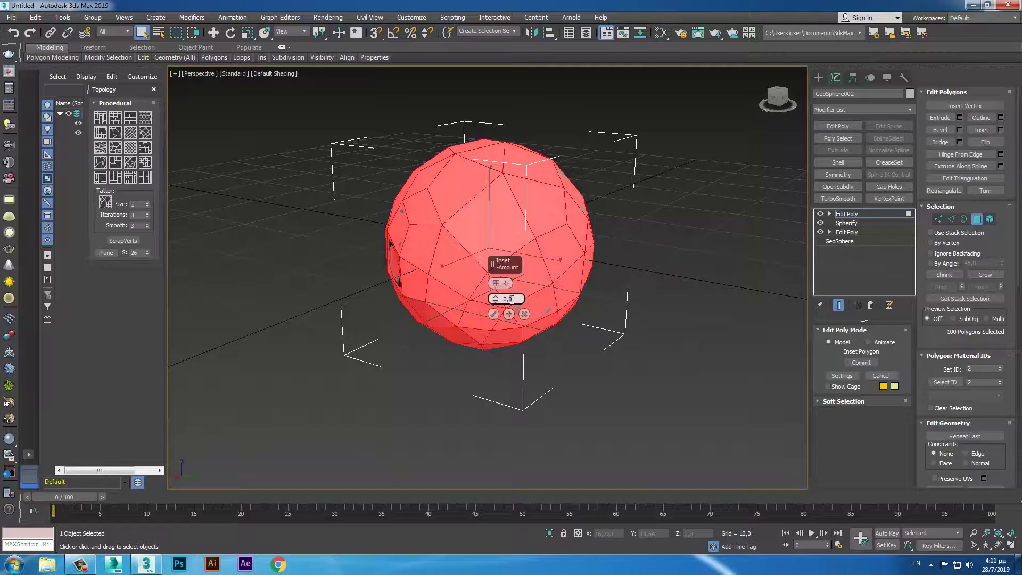
pyautogui.write('7')
pyautogui.press('Return')
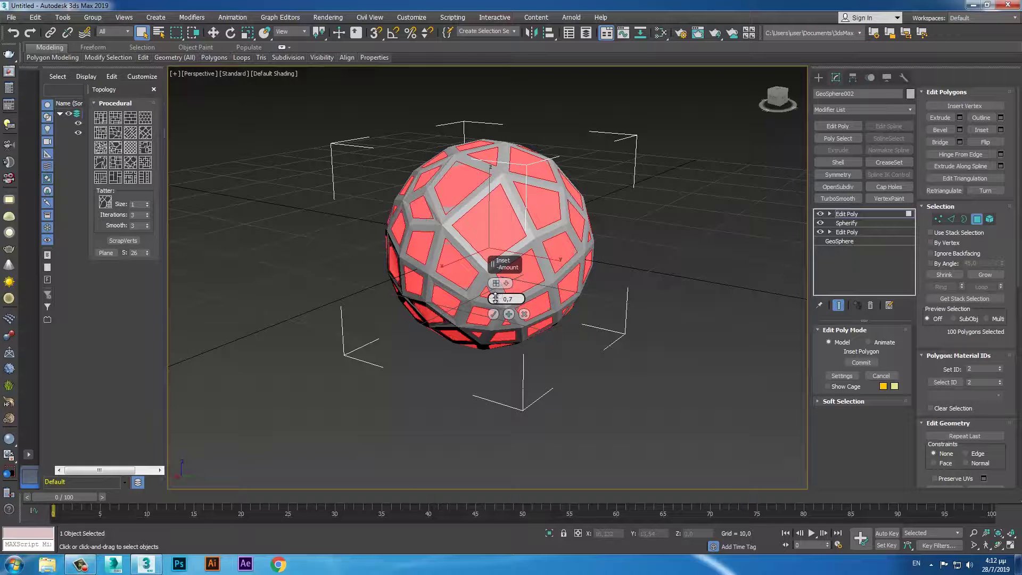
# Step: Apply the inset with an amount of 0,3, then delete the inset polygons and leave polygon editing
pyautogui.click(496, 302)
pyautogui.write('3')
pyautogui.press('Return')
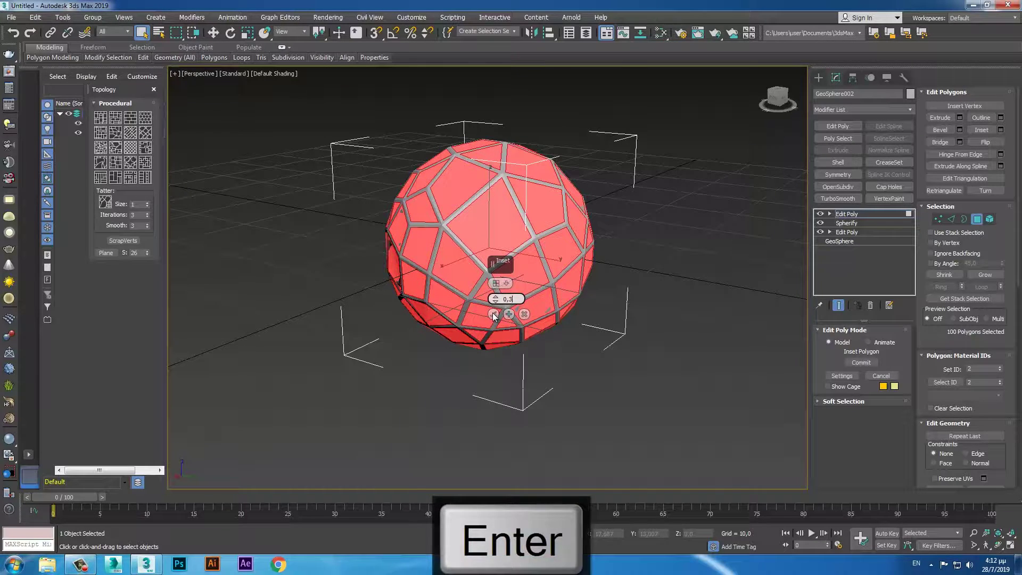
pyautogui.click(494, 315)
pyautogui.press('Delete')
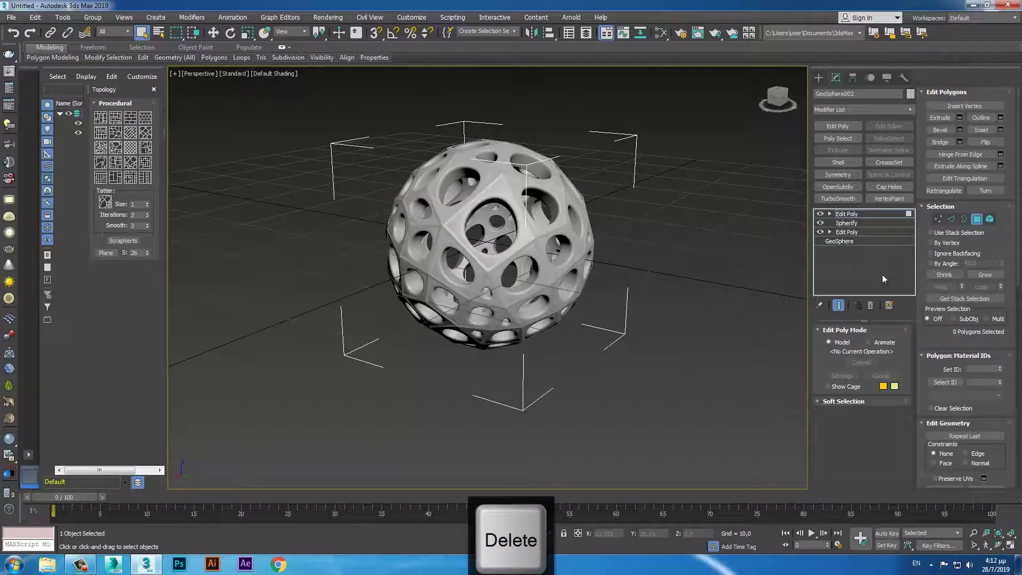
pyautogui.click(979, 219)
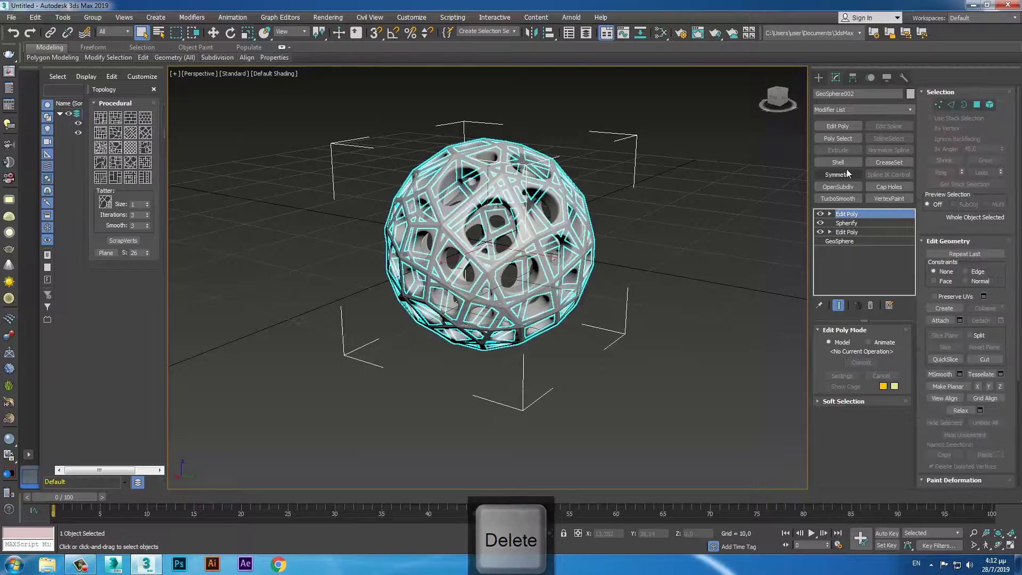
# Step: Add a Shell modifier to the thin lattice with Inner Amount 0,0 and Outer Amount 0,5
pyautogui.click(842, 161)
pyautogui.rightClick(897, 345)
pyautogui.doubleClick(873, 356)
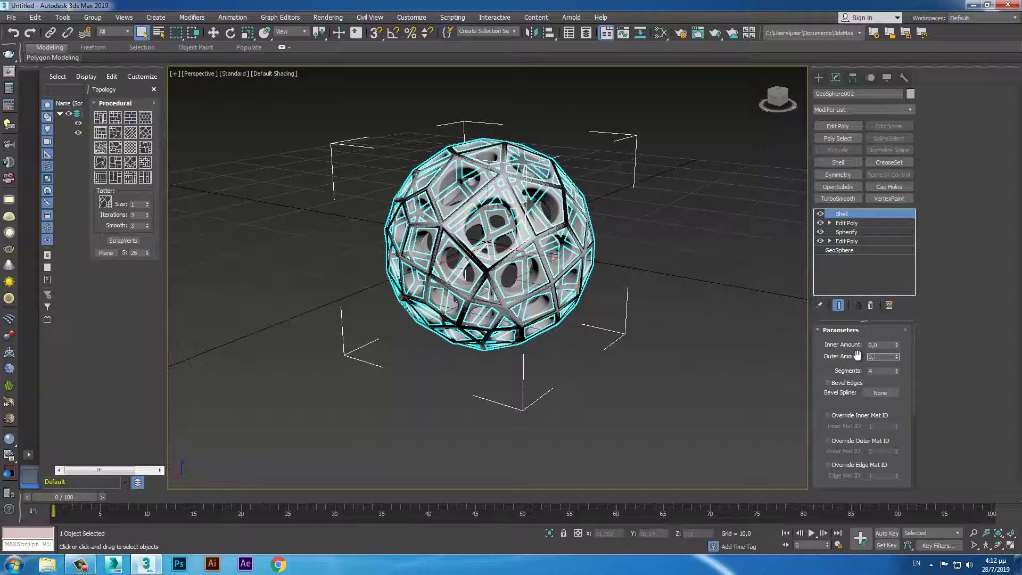
pyautogui.write('0,5')
pyautogui.press('Return')
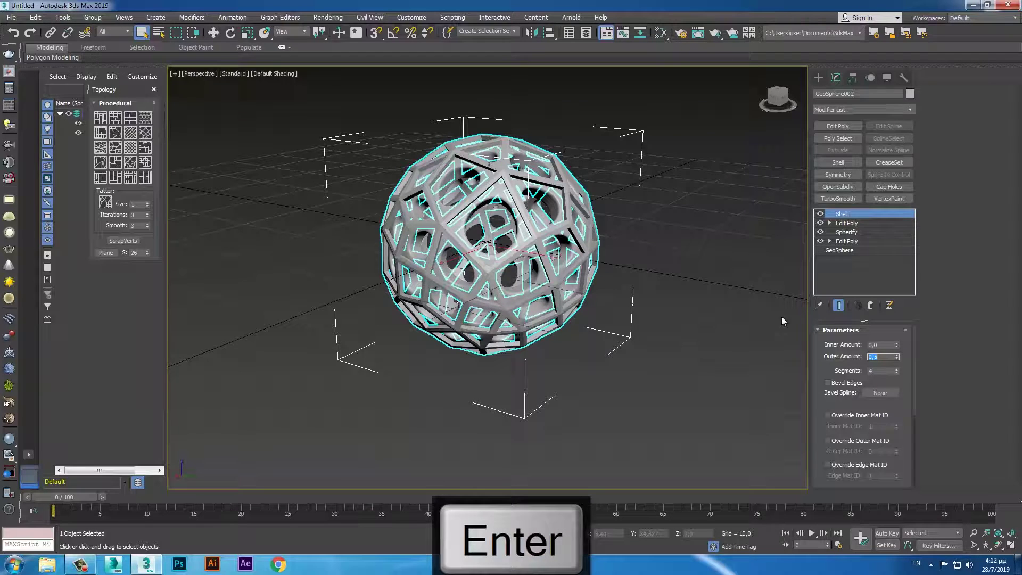
# Step: Add a TurboSmooth modifier to the thin lattice and set it to 3 iterations
pyautogui.click(840, 198)
pyautogui.click(897, 346)
pyautogui.click(896, 347)
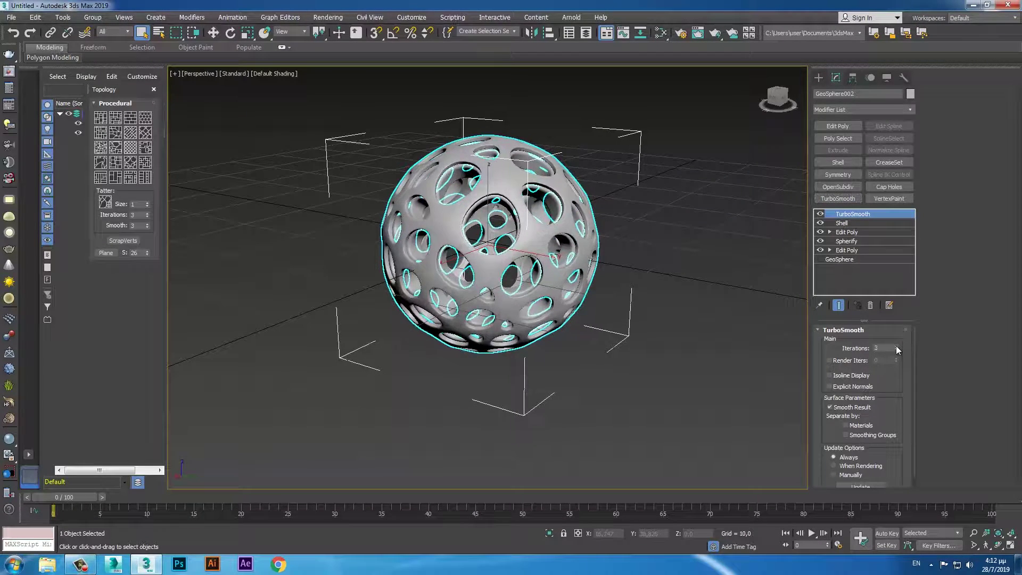
pyautogui.keyDown('alt'); pyautogui.moveTo(689, 339); pyautogui.dragTo(708, 319, button='middle'); pyautogui.keyUp('alt')
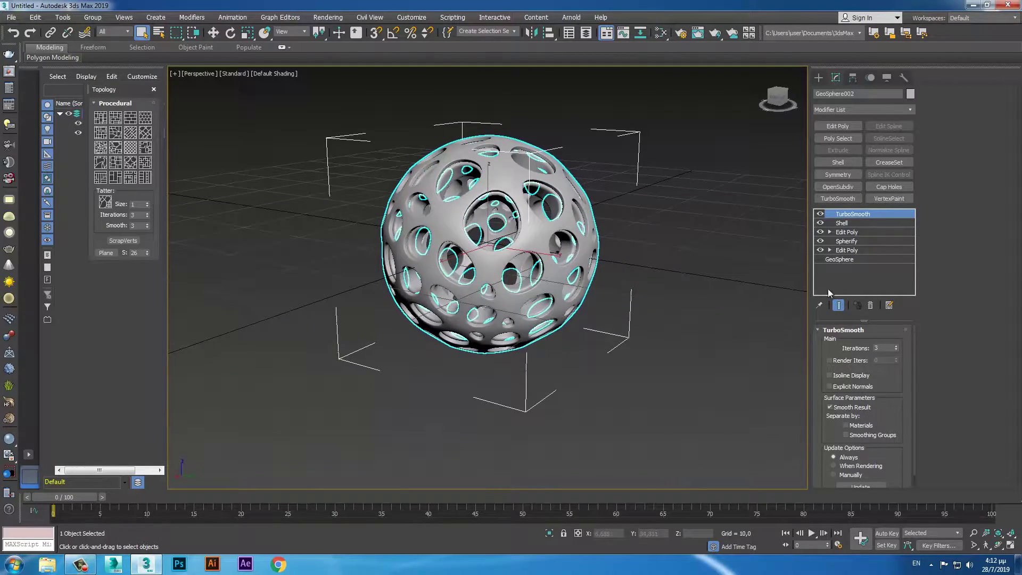
# Step: Set the copy's Shell modifier to Outer Amount 0,1 and 2 segments
pyautogui.click(852, 224)
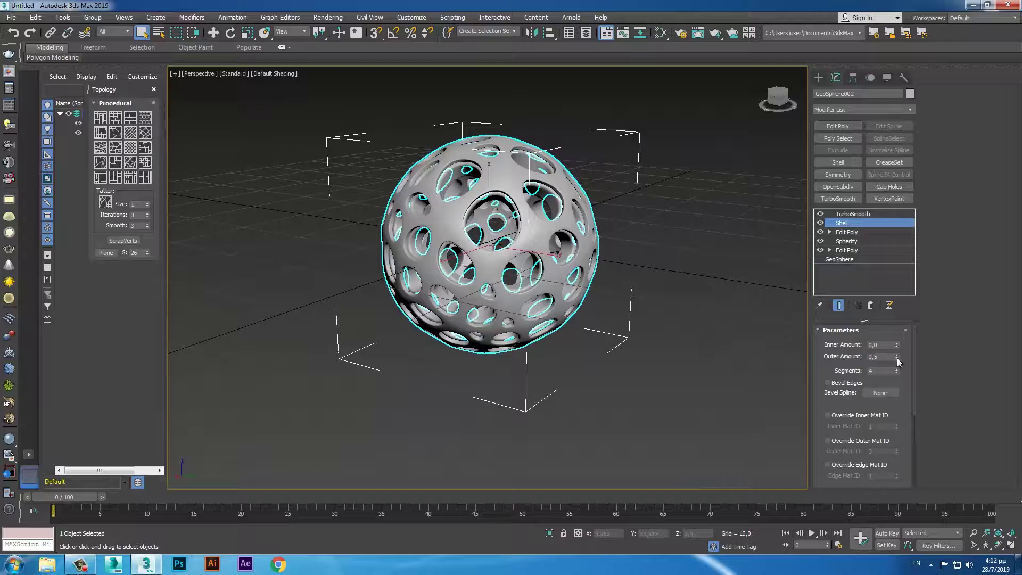
pyautogui.moveTo(882, 357); pyautogui.dragTo(876, 357)
pyautogui.write('1')
pyautogui.press('Return')
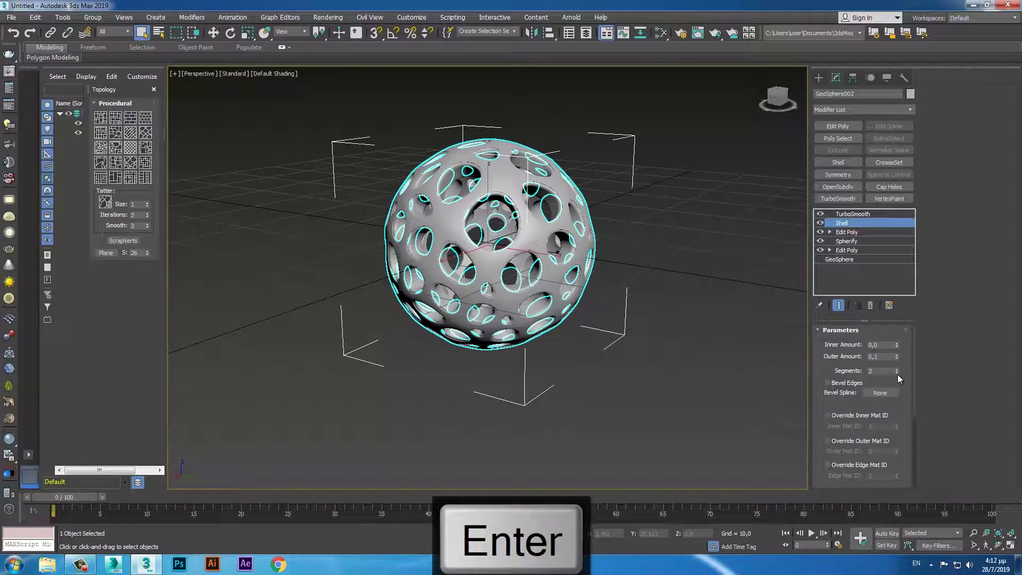
# Step: Inspect the hole rims up close, adjust the copy's TurboSmooth iterations, and deselect all objects
pyautogui.click(854, 214)
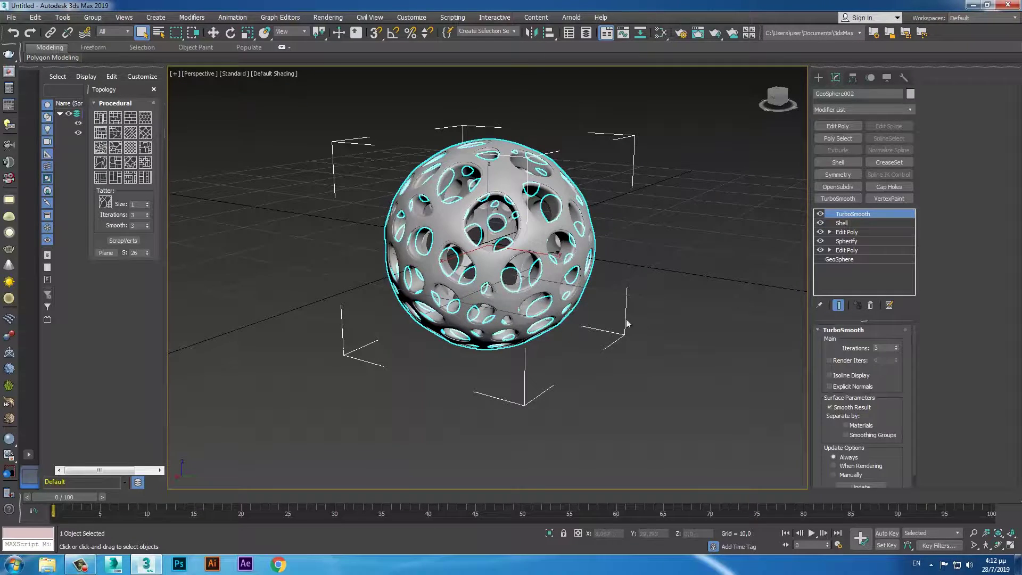
pyautogui.click(591, 381)
pyautogui.scroll(8, 584, 374)
pyautogui.moveTo(508, 318); pyautogui.dragTo(628, 287, button='middle')
pyautogui.click(628, 287)
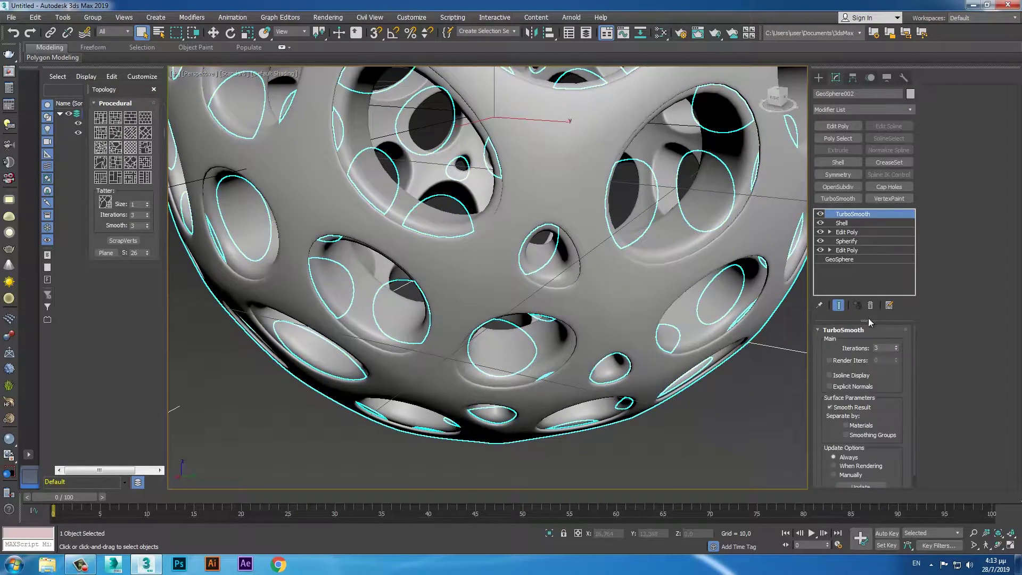
pyautogui.click(896, 347)
pyautogui.keyDown('alt'); pyautogui.moveTo(647, 280); pyautogui.dragTo(766, 379, button='middle'); pyautogui.keyUp('alt')
pyautogui.click(670, 394)
pyautogui.scroll(-6, 716, 388)
pyautogui.scroll(3, 709, 382)
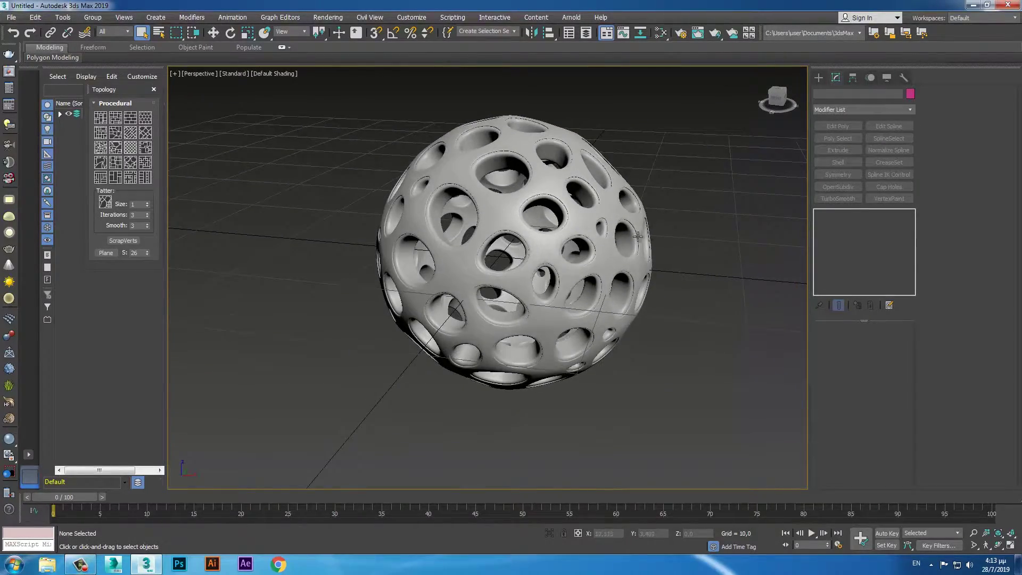
# Step: Clone the thin outer shell sphere in place as an independent copy
pyautogui.click(605, 255)
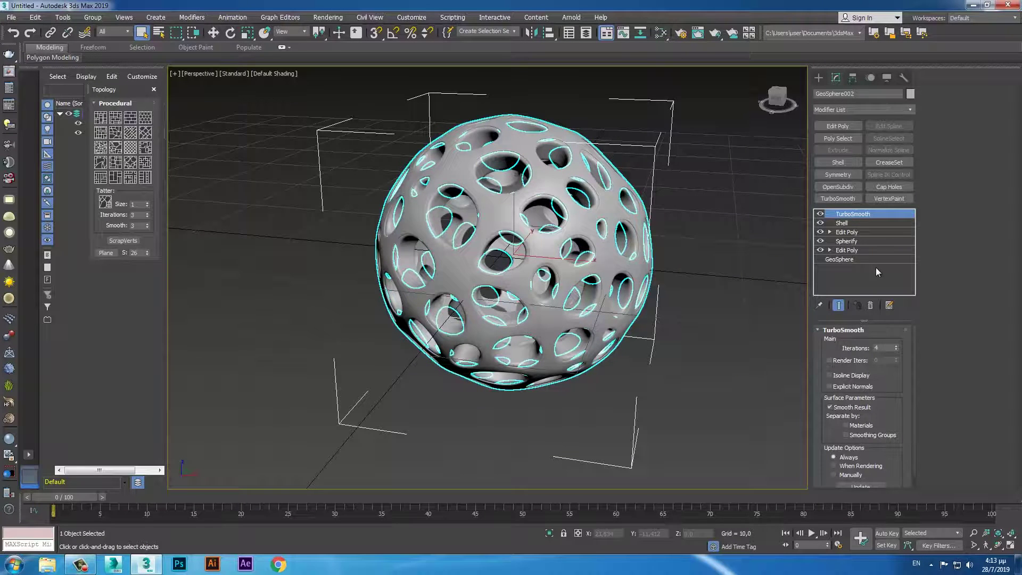
pyautogui.rightClick(609, 249)
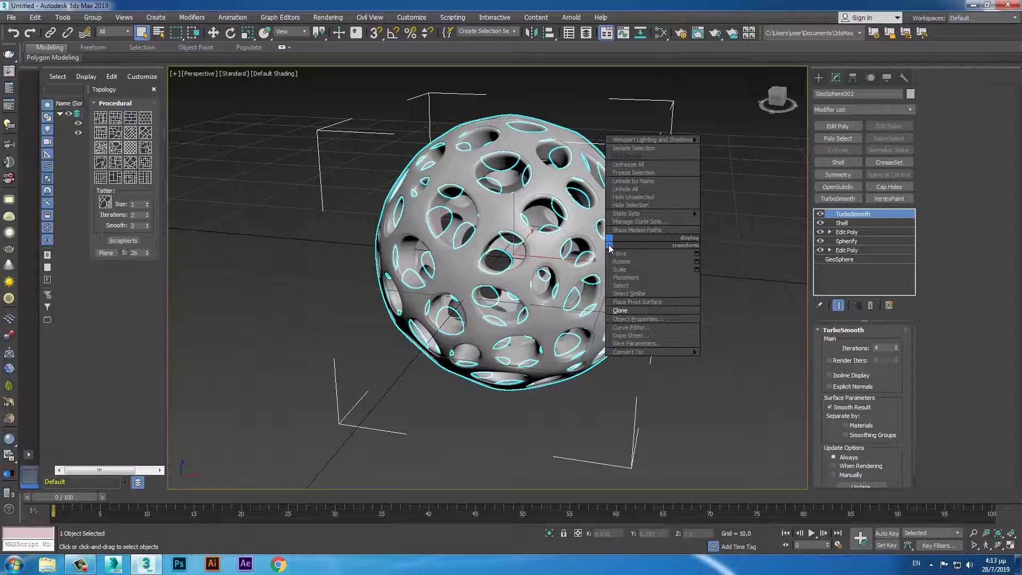
pyautogui.click(646, 311)
pyautogui.click(481, 316)
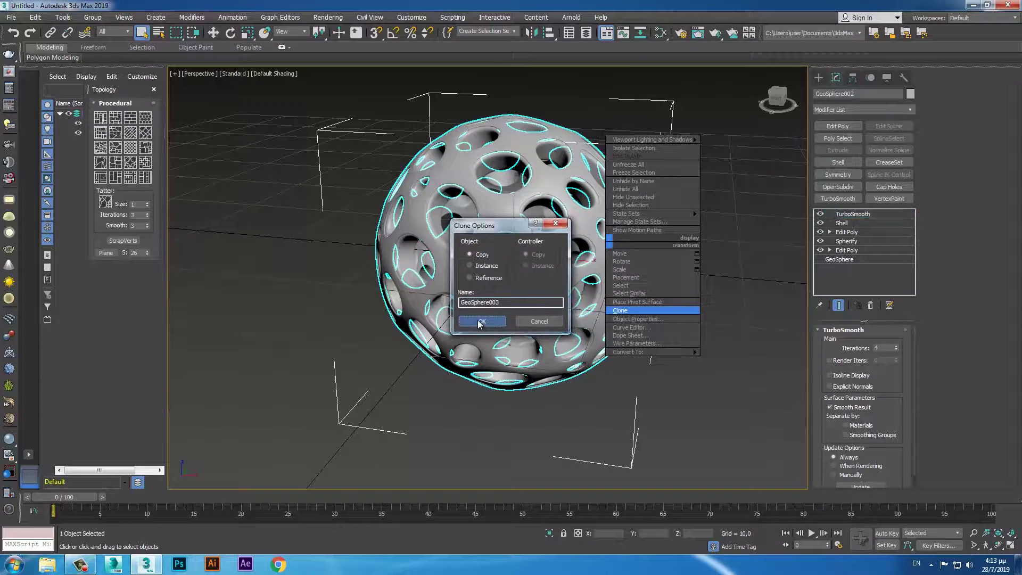
# Step: Remove the new copy's TurboSmooth, Shell and upper Edit Poly modifiers, and add a fresh Edit Poly modifier at polygon level
pyautogui.click(872, 306)
pyautogui.click(872, 305)
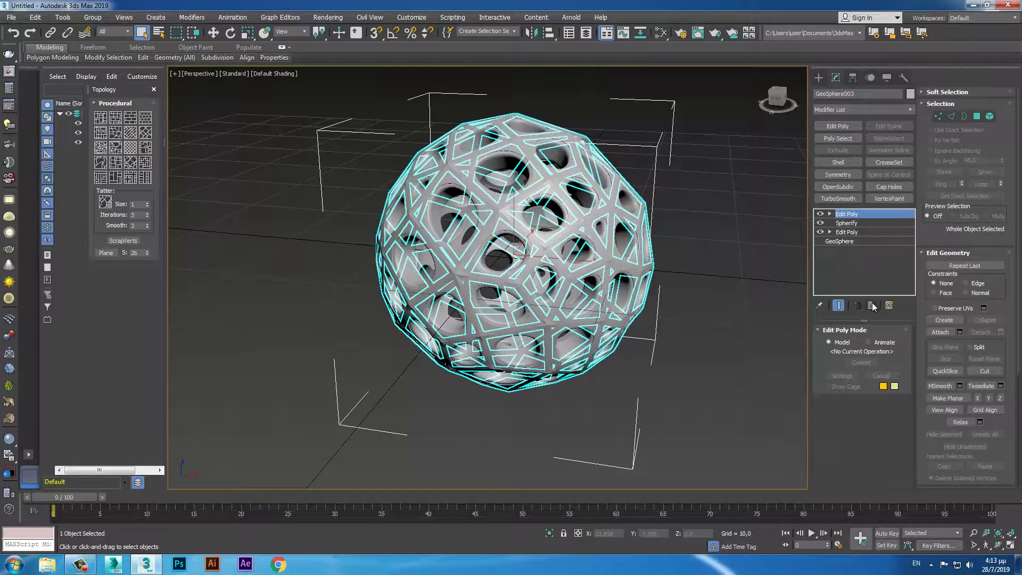
pyautogui.click(873, 305)
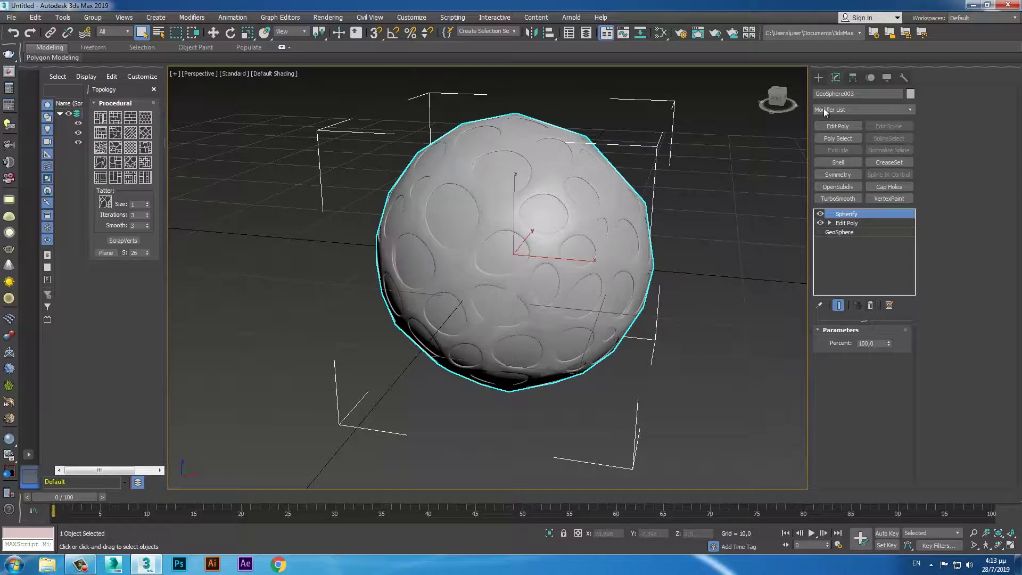
pyautogui.click(838, 127)
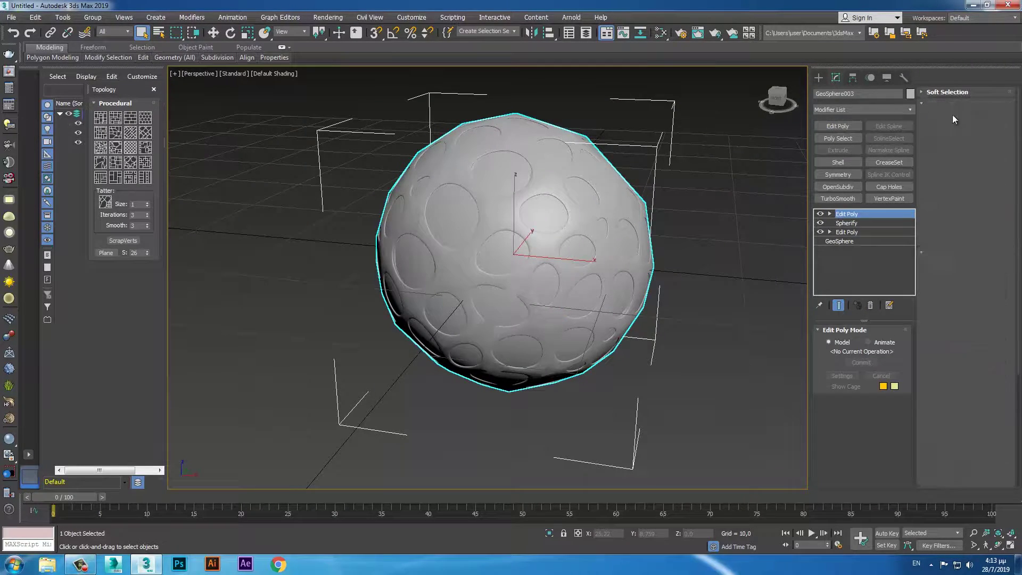
pyautogui.click(977, 116)
pyautogui.moveTo(701, 269)
pyautogui.keyDown('alt'); pyautogui.mouseDown(button='middle')
pyautogui.moveTo(686, 266)
pyautogui.moveTo(697, 265)
pyautogui.mouseUp(button='middle'); pyautogui.keyUp('alt')
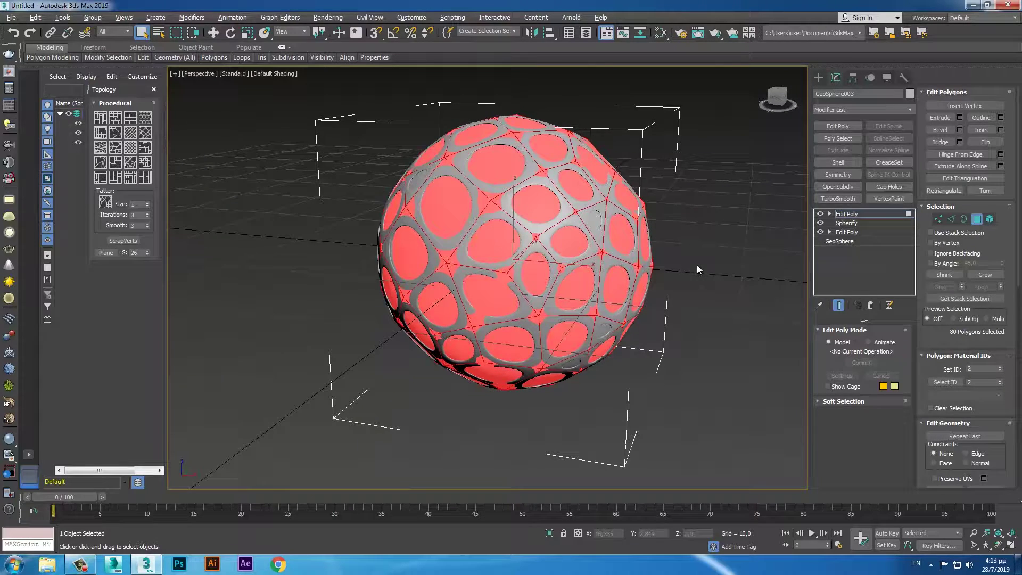
pyautogui.click(625, 247)
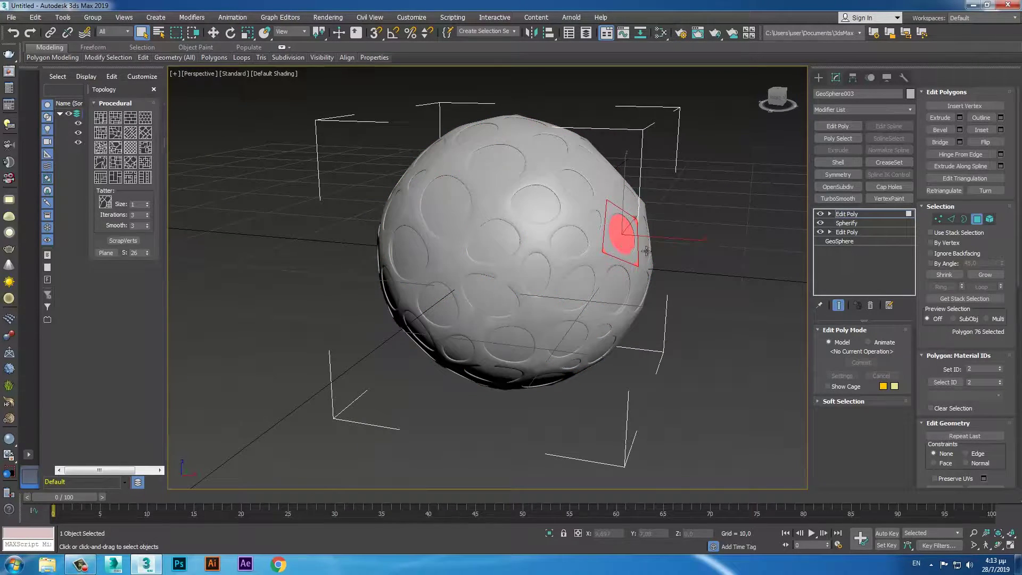
pyautogui.click(985, 275)
pyautogui.click(986, 275)
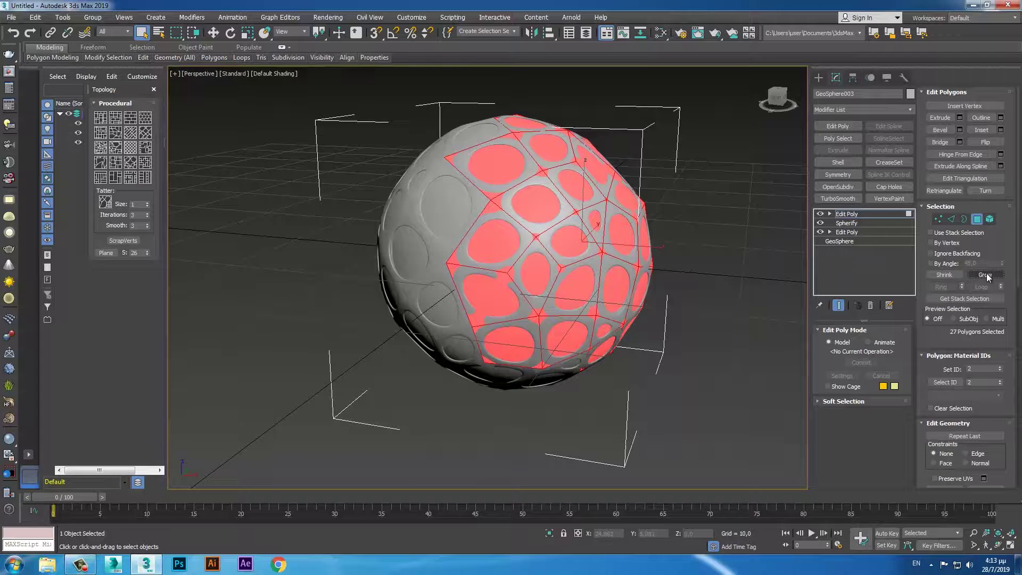
pyautogui.click(985, 275)
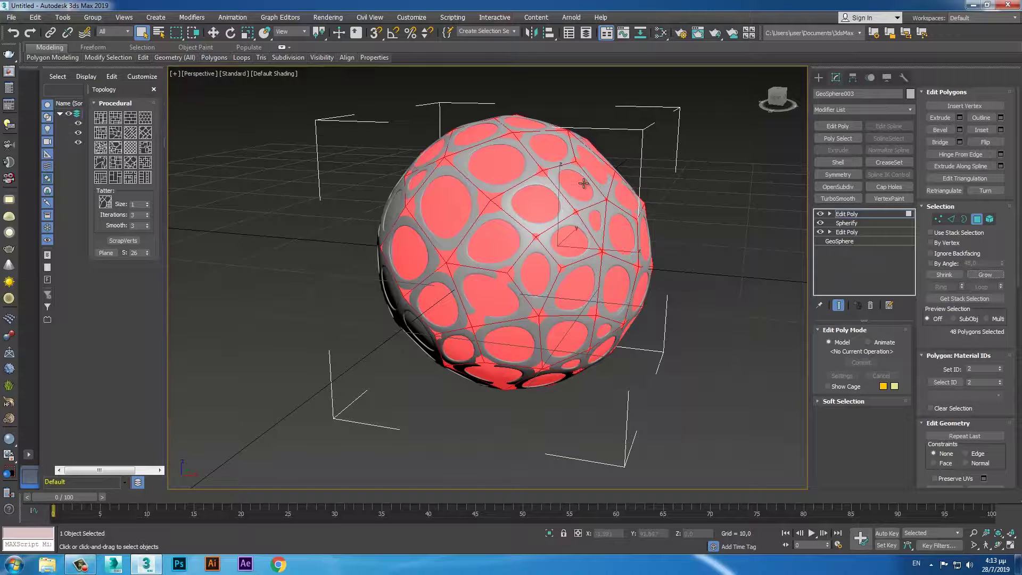
# Step: Select a polygon on the sphere's upper side, grow the selection three times, delete the selected polygons and leave polygon level
pyautogui.click(583, 183)
pyautogui.click(986, 274)
pyautogui.click(986, 274)
pyautogui.click(985, 275)
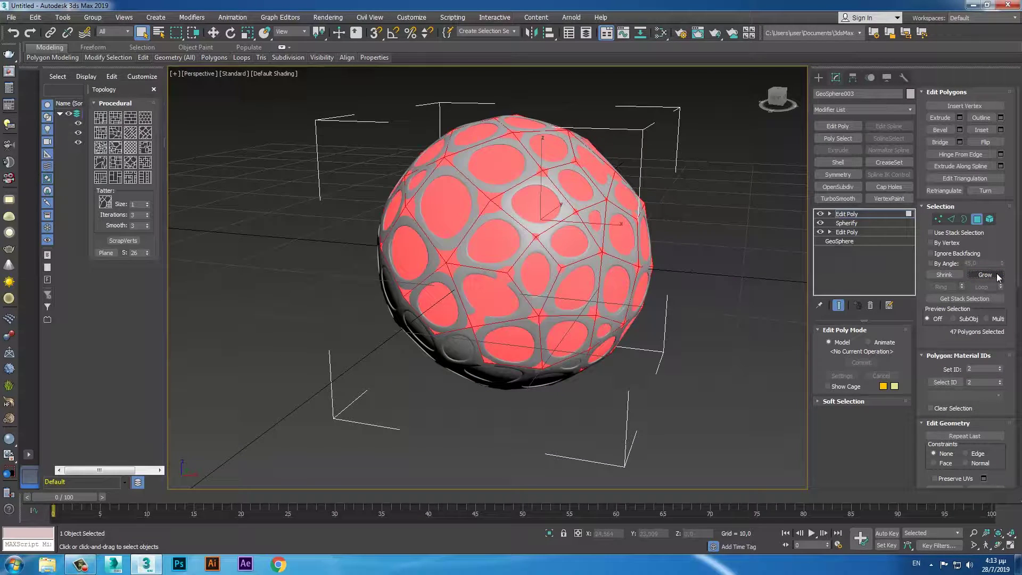
pyautogui.click(944, 276)
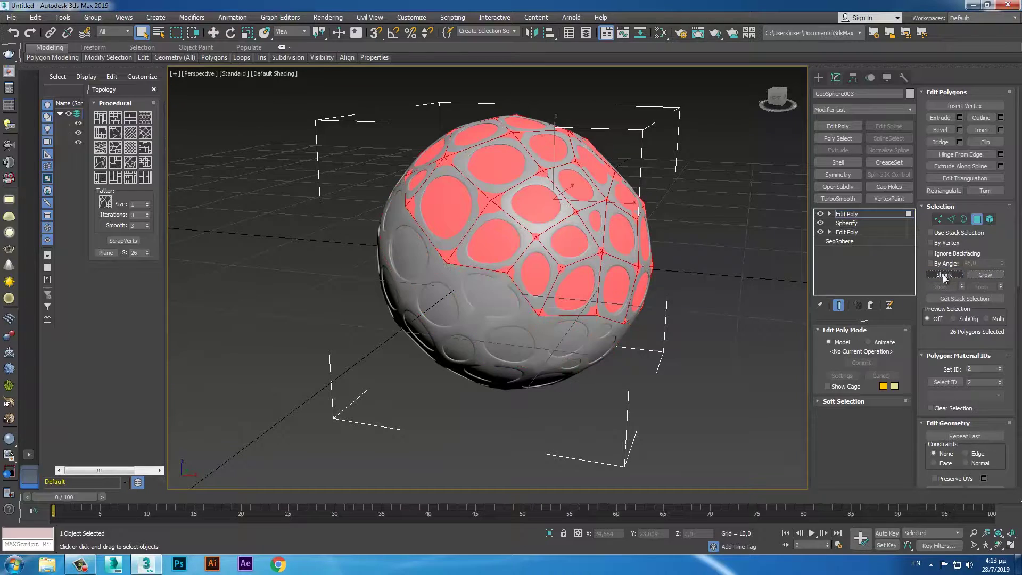
pyautogui.click(985, 276)
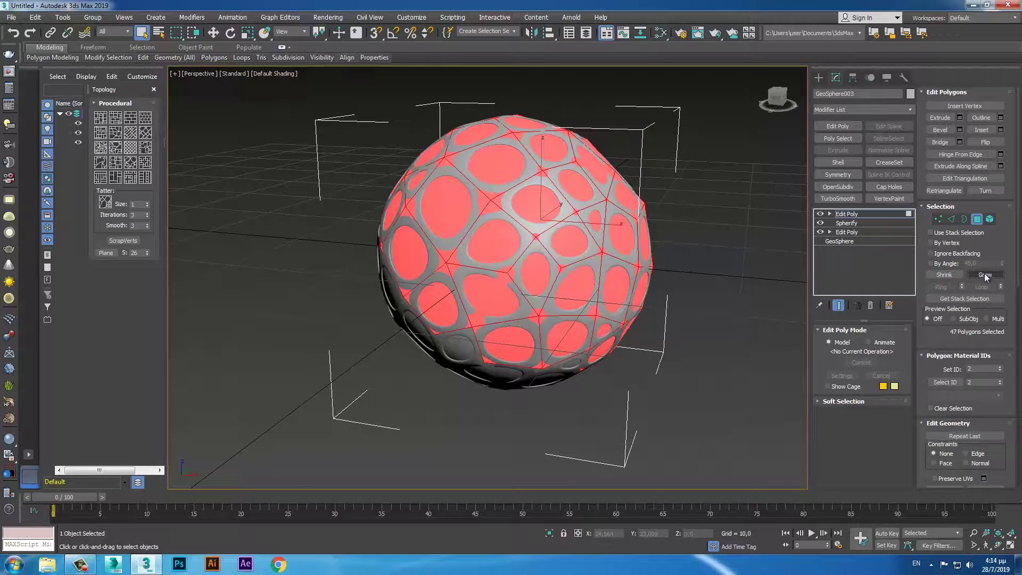
pyautogui.press('Delete')
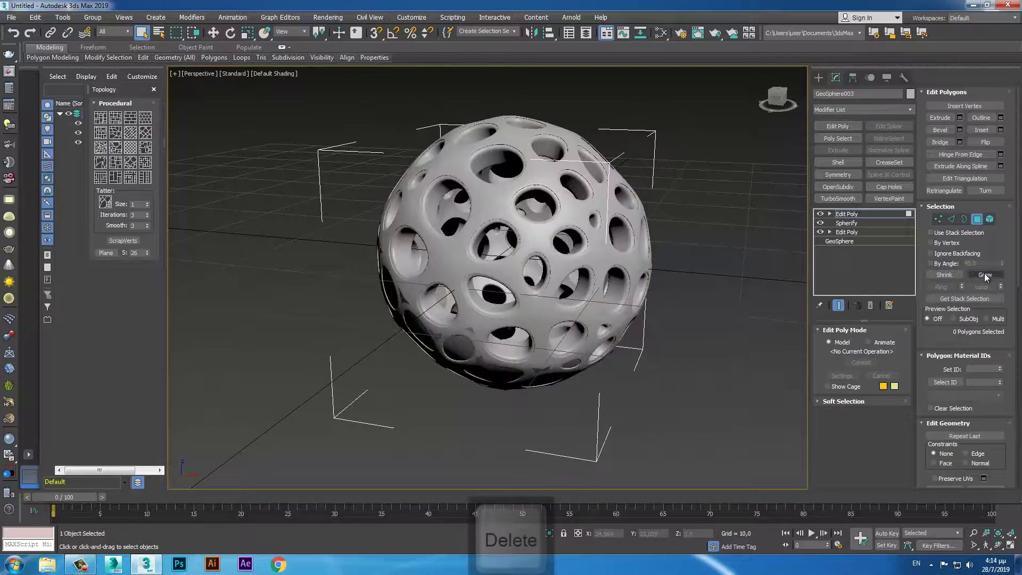
pyautogui.click(978, 219)
# Step: Add a Shell modifier to the remaining partial sphere with Outer Amount 0,5 and 4 segments
pyautogui.click(844, 162)
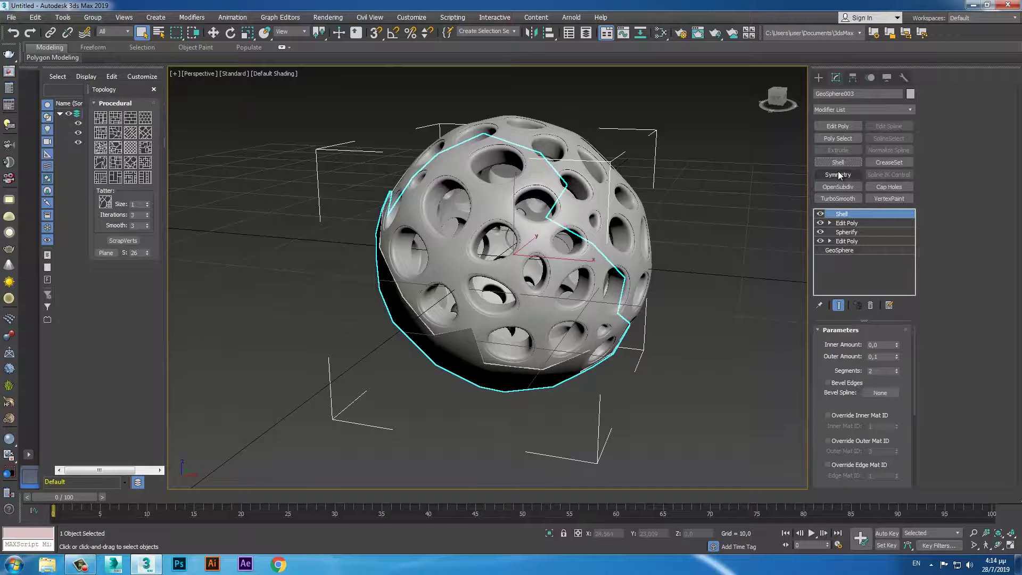
pyautogui.click(883, 358)
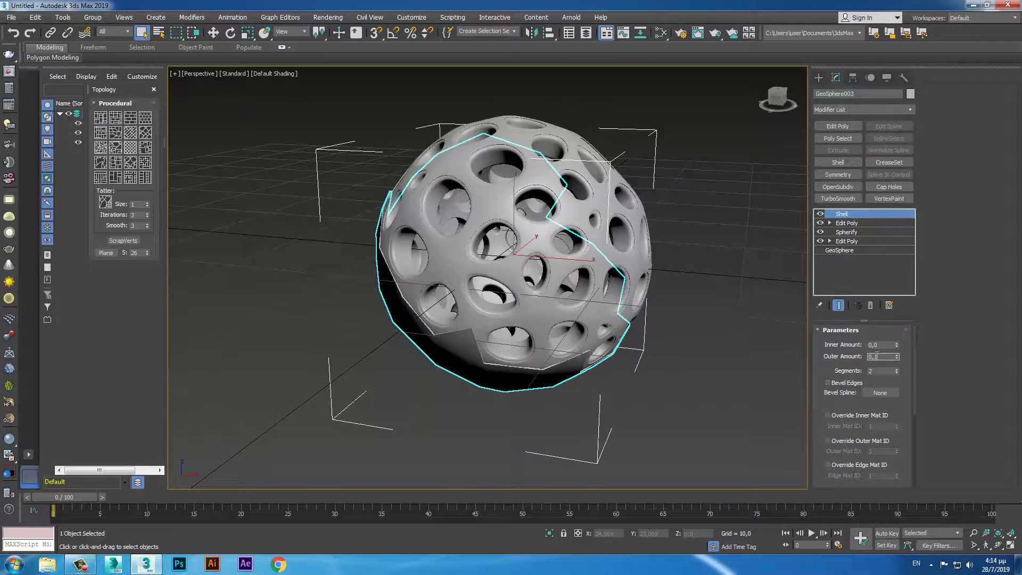
pyautogui.write('0,5')
pyautogui.press('Return')
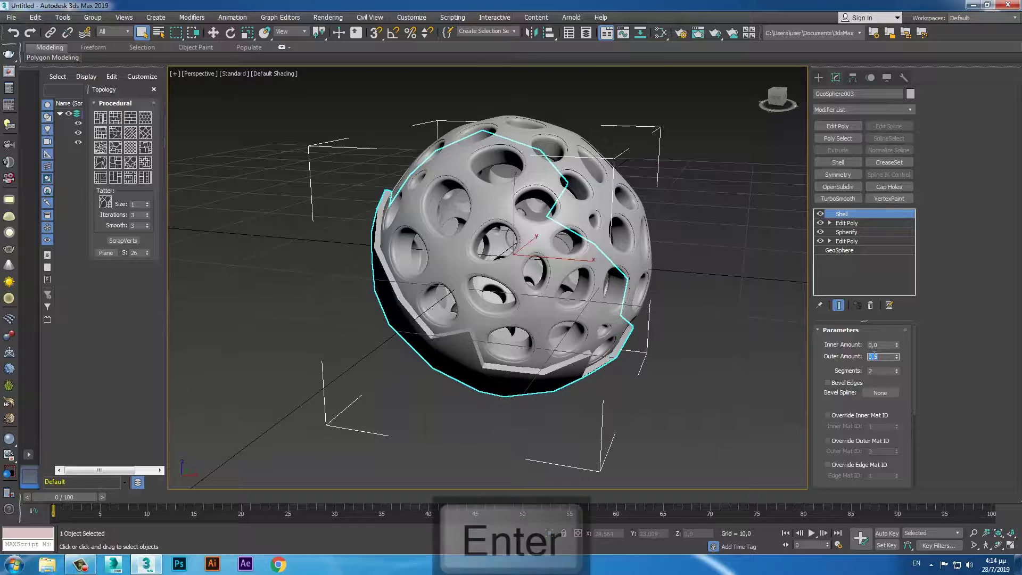
pyautogui.click(898, 370)
# Step: Add a TurboSmooth modifier with 3 iterations to the partial shell and deselect it
pyautogui.click(839, 198)
pyautogui.click(897, 346)
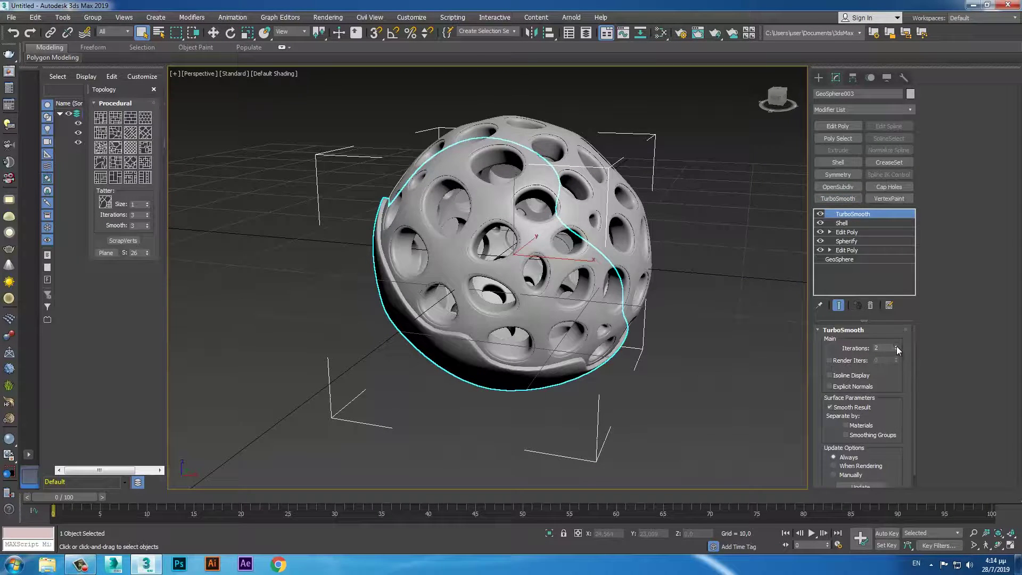
pyautogui.click(897, 346)
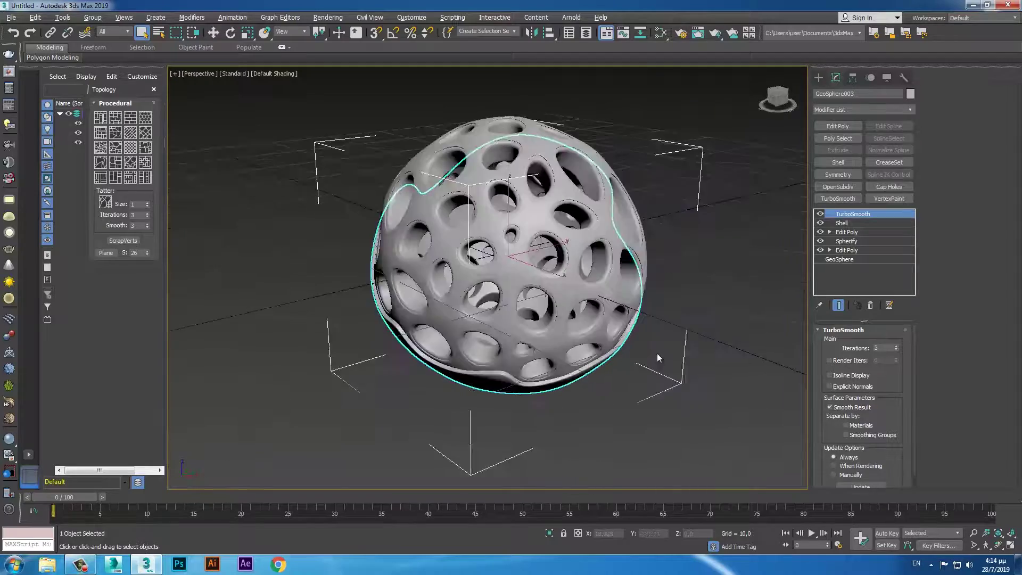
pyautogui.click(702, 350)
pyautogui.keyDown('alt'); pyautogui.moveTo(701, 351); pyautogui.dragTo(730, 347, button='middle'); pyautogui.keyUp('alt')
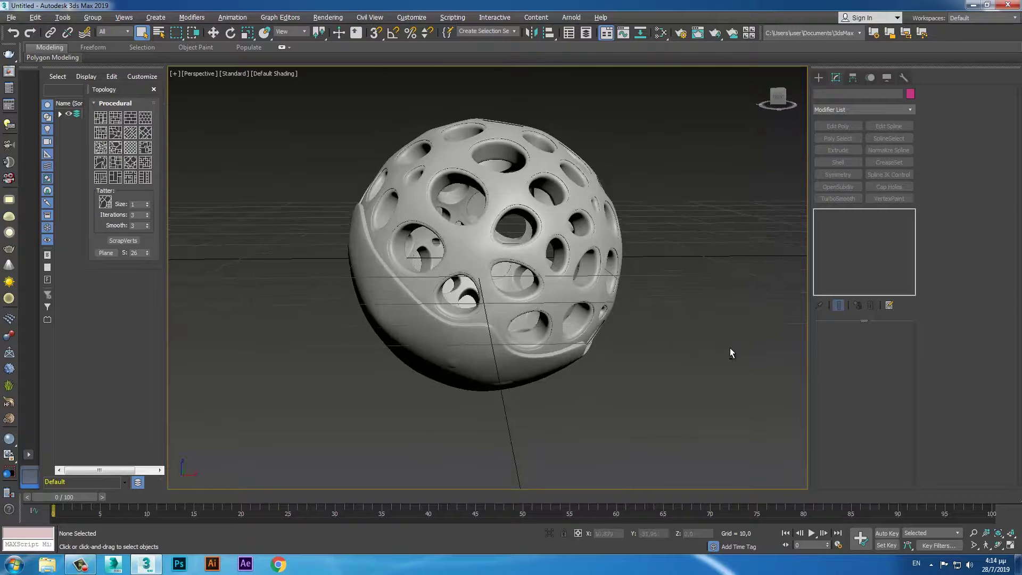
# Step: Set the partial cover's Shell Outer Amount to 0,6
pyautogui.click(562, 363)
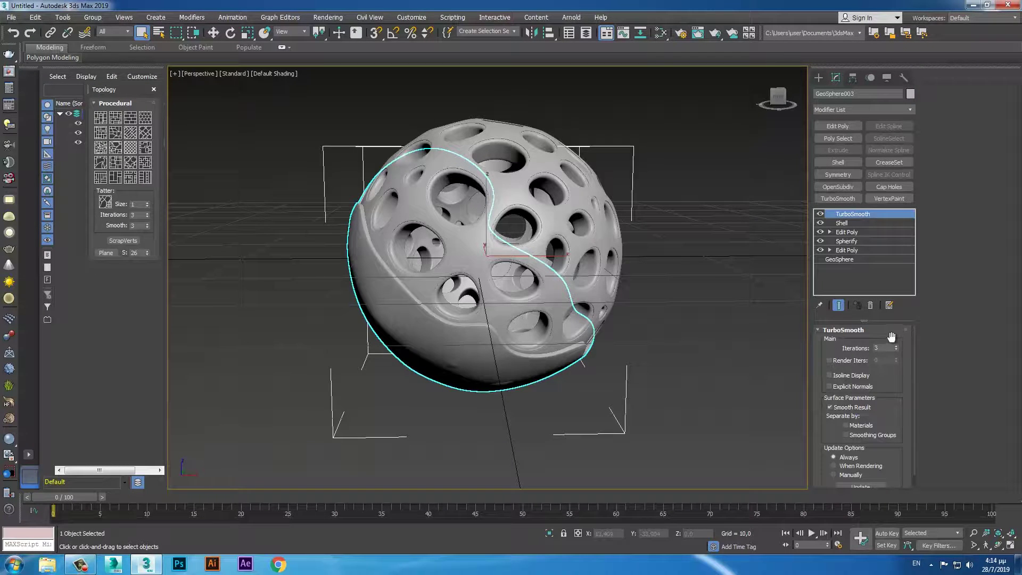
pyautogui.click(861, 222)
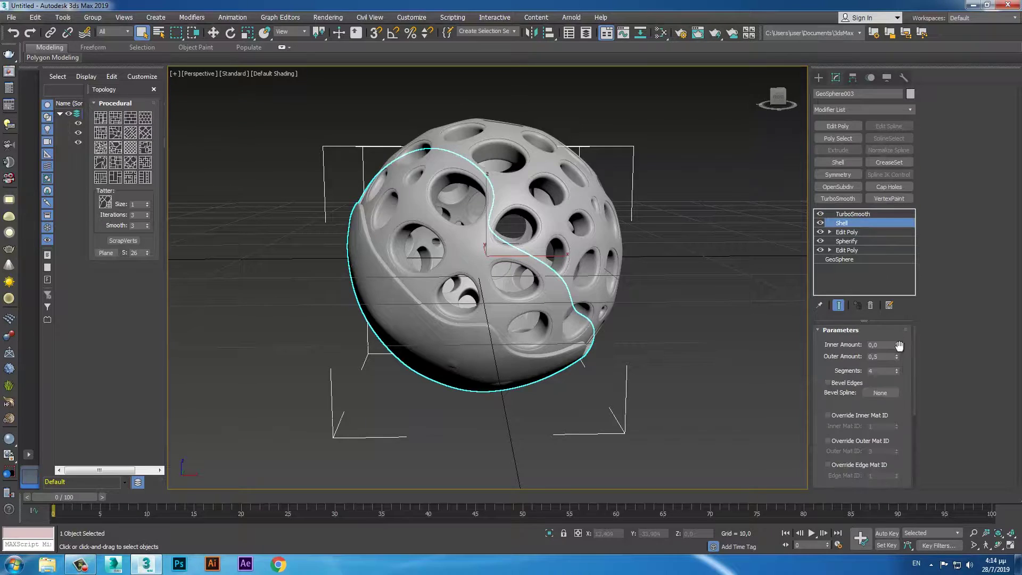
pyautogui.moveTo(896, 356); pyautogui.dragTo(897, 354)
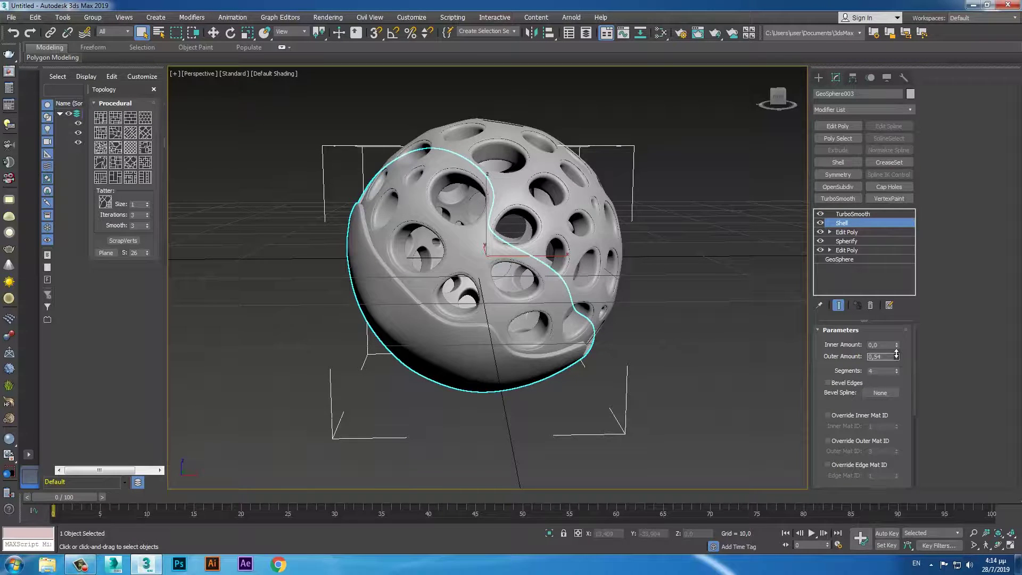
pyautogui.click(896, 355)
pyautogui.click(897, 356)
pyautogui.click(898, 356)
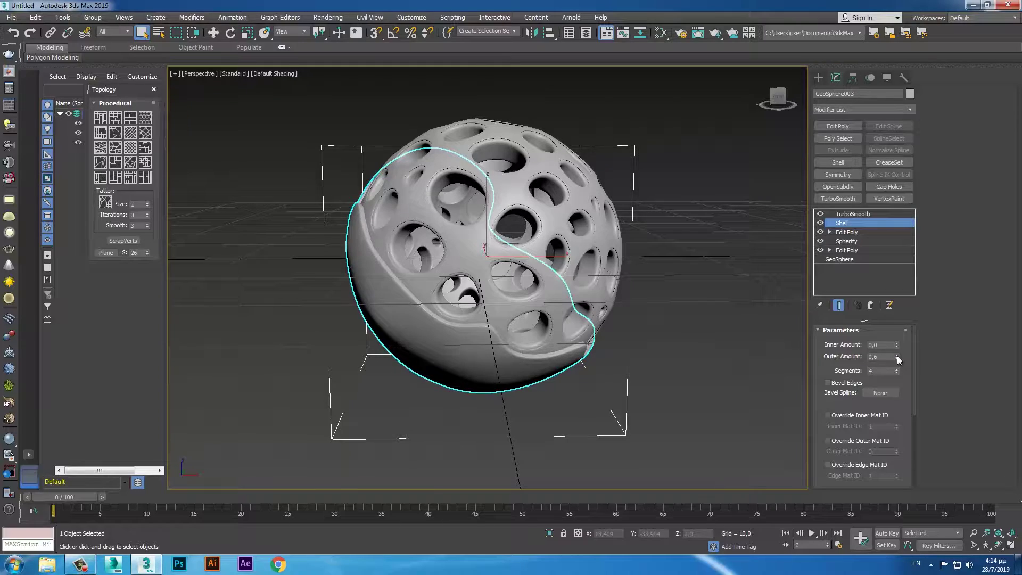
pyautogui.moveTo(718, 339)
pyautogui.keyDown('alt'); pyautogui.mouseDown(button='middle')
pyautogui.moveTo(702, 311)
pyautogui.moveTo(733, 262)
pyautogui.moveTo(714, 335)
pyautogui.mouseUp(button='middle'); pyautogui.keyUp('alt')
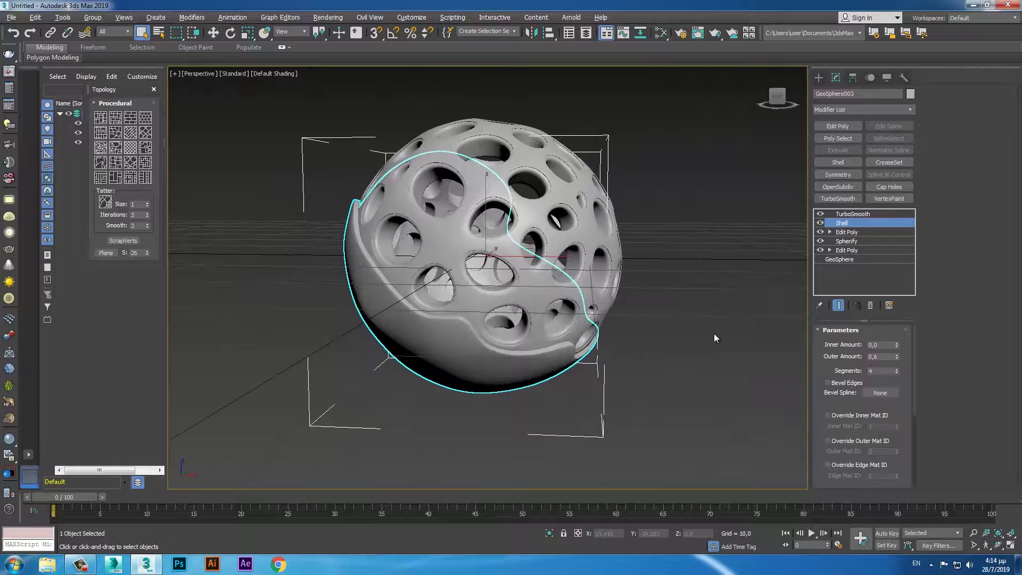
pyautogui.scroll(5, 715, 315)
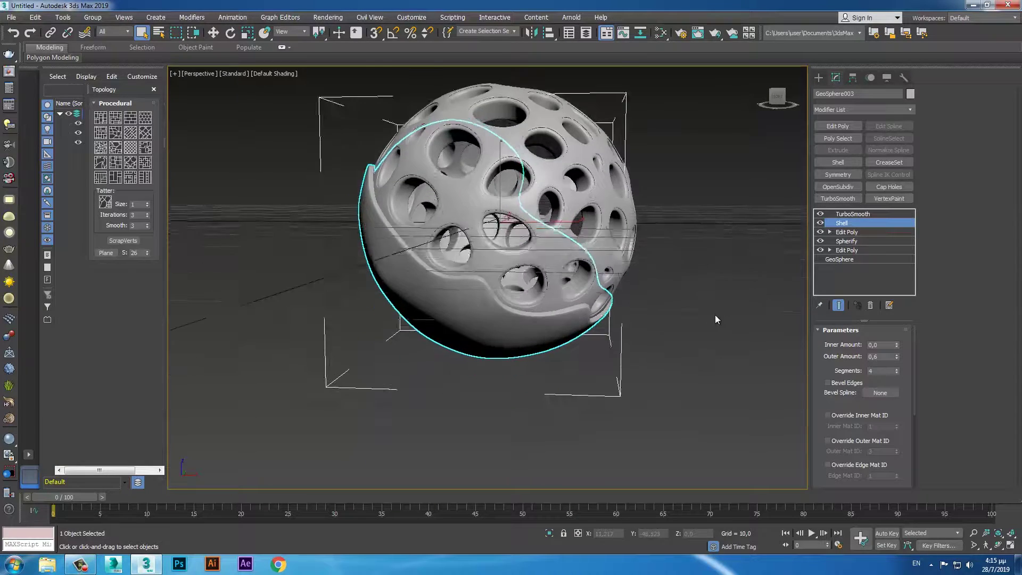
pyautogui.scroll(-5, 711, 318)
pyautogui.keyDown('alt'); pyautogui.moveTo(711, 318); pyautogui.dragTo(694, 326, button='middle'); pyautogui.keyUp('alt')
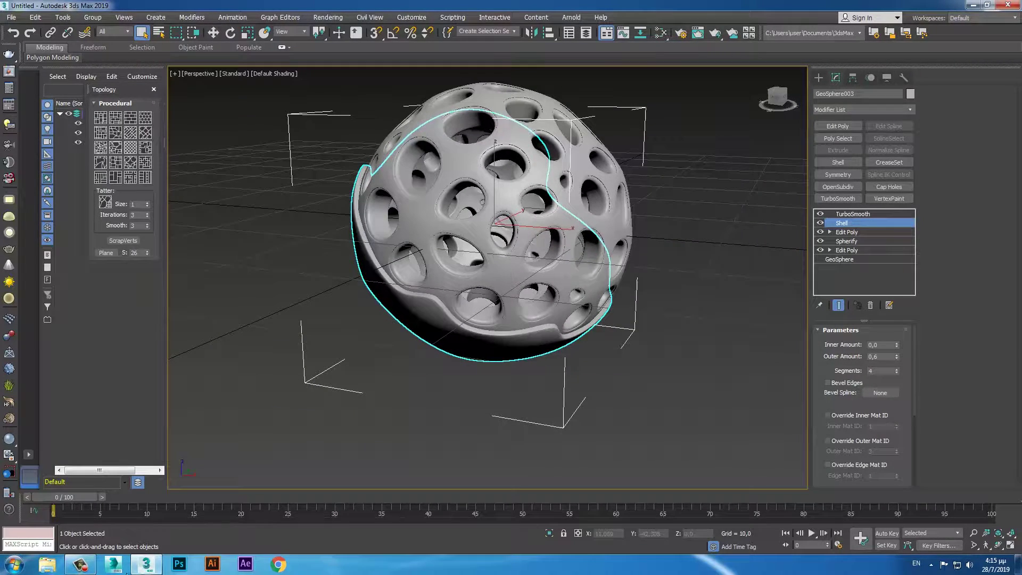
pyautogui.click(86, 565)
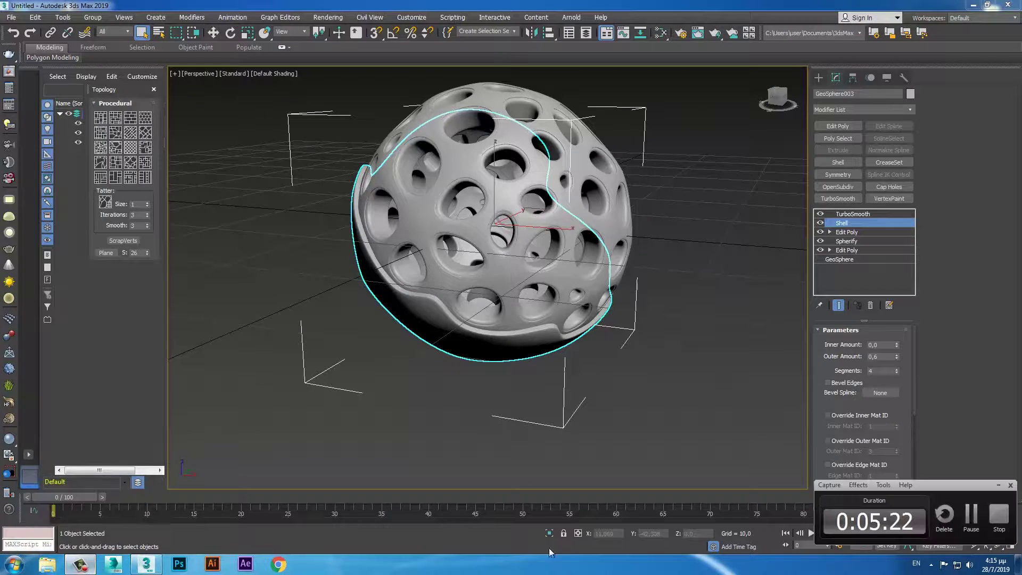